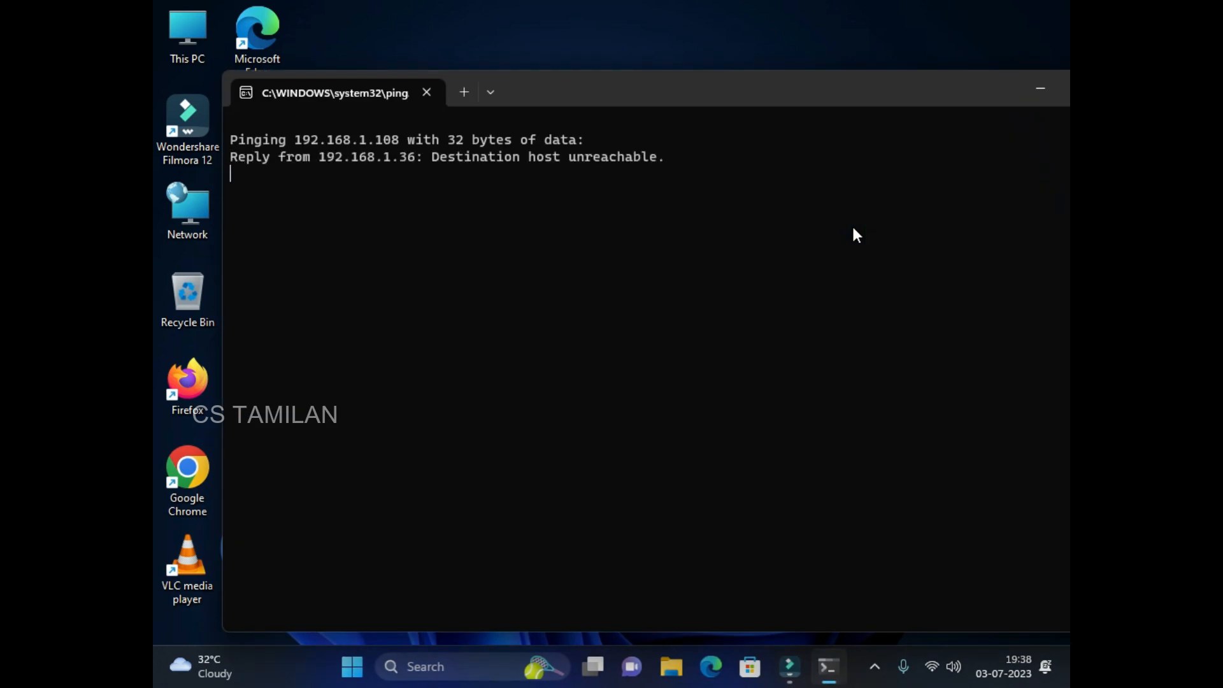
Close the Command Prompt window showing 192.168.1.108 as unreachable.
{"action": "left_click_drag", "start_coordinate": [870, 92], "coordinate": [600, 99]}
{"action": "left_click", "coordinate": [844, 96]}
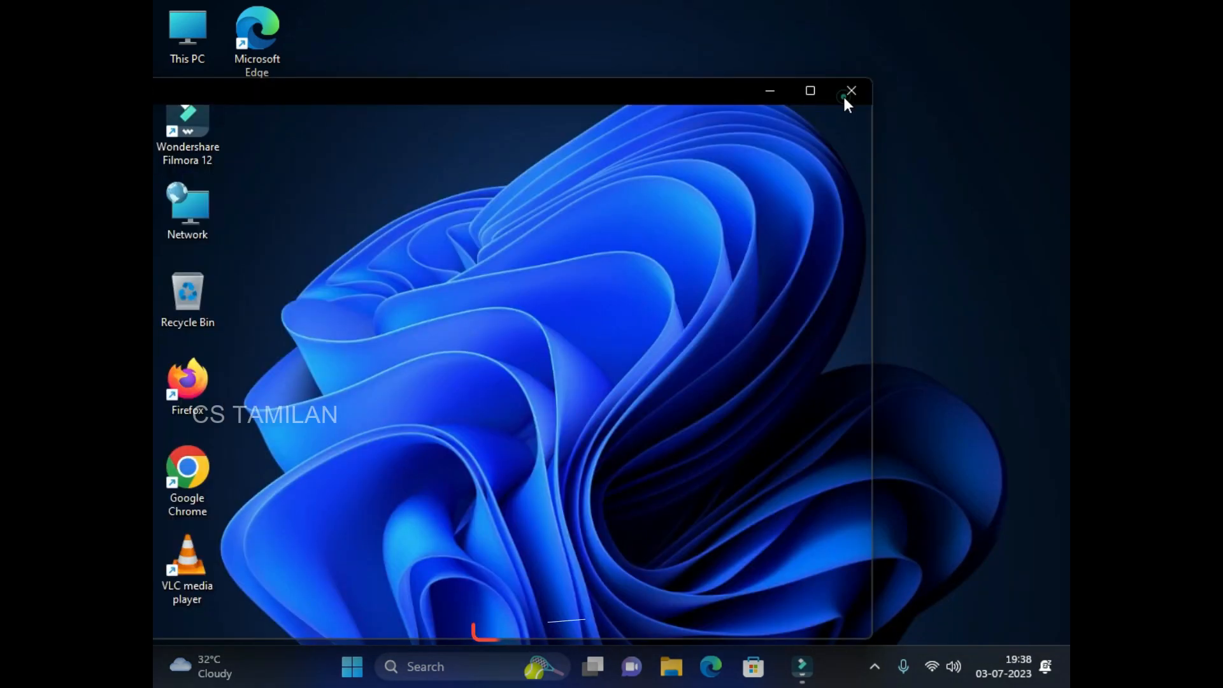
Go from the Wi-Fi tray icon through Advanced network settings to the network adapter list.
{"action": "right_click", "coordinate": [929, 679]}
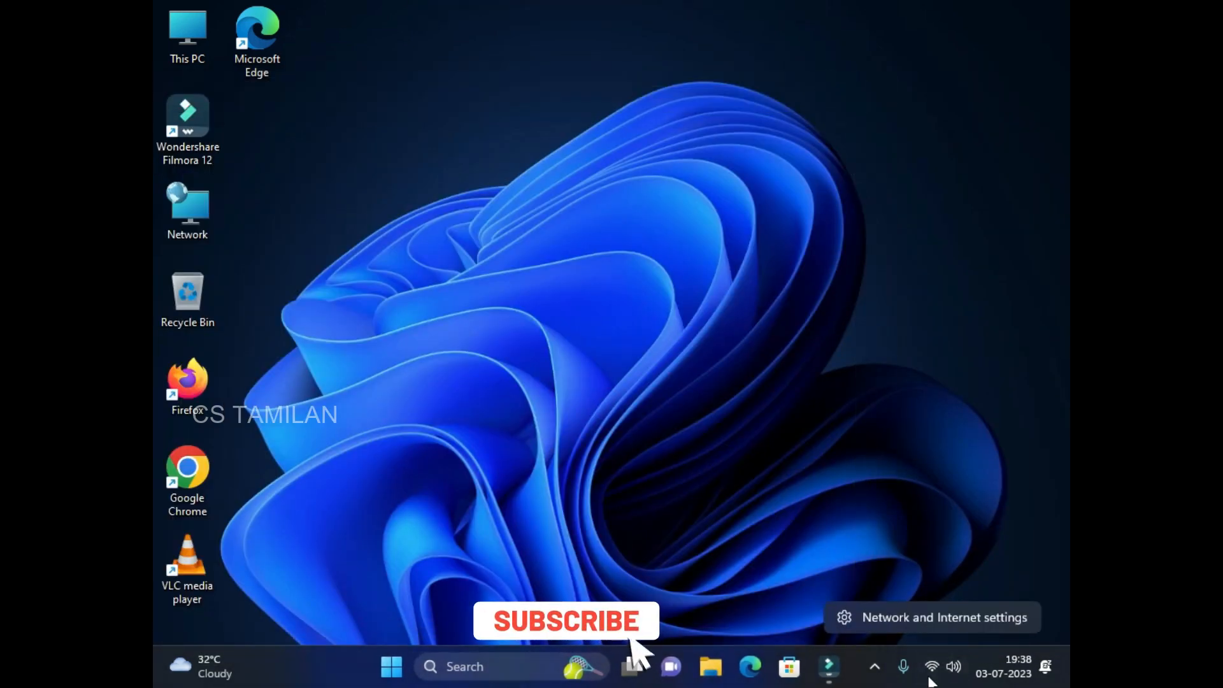
{"action": "left_click", "coordinate": [919, 616]}
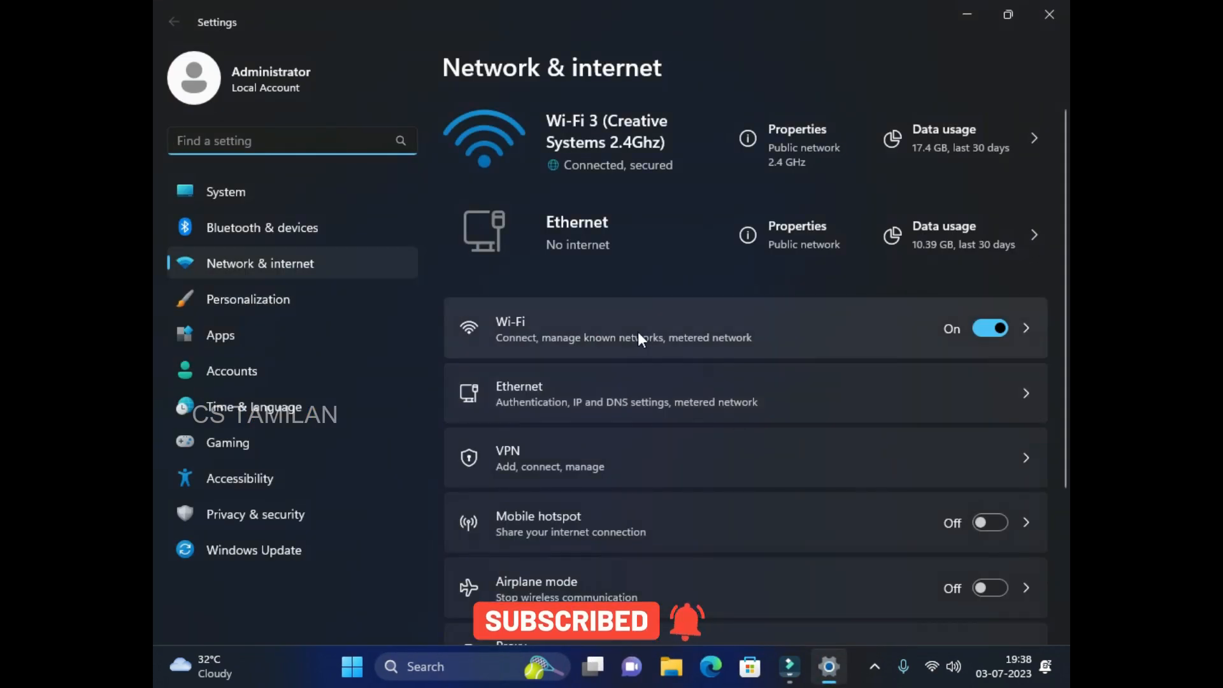
{"action": "scroll", "coordinate": [641, 335], "scroll_direction": "down", "scroll_amount": 3}
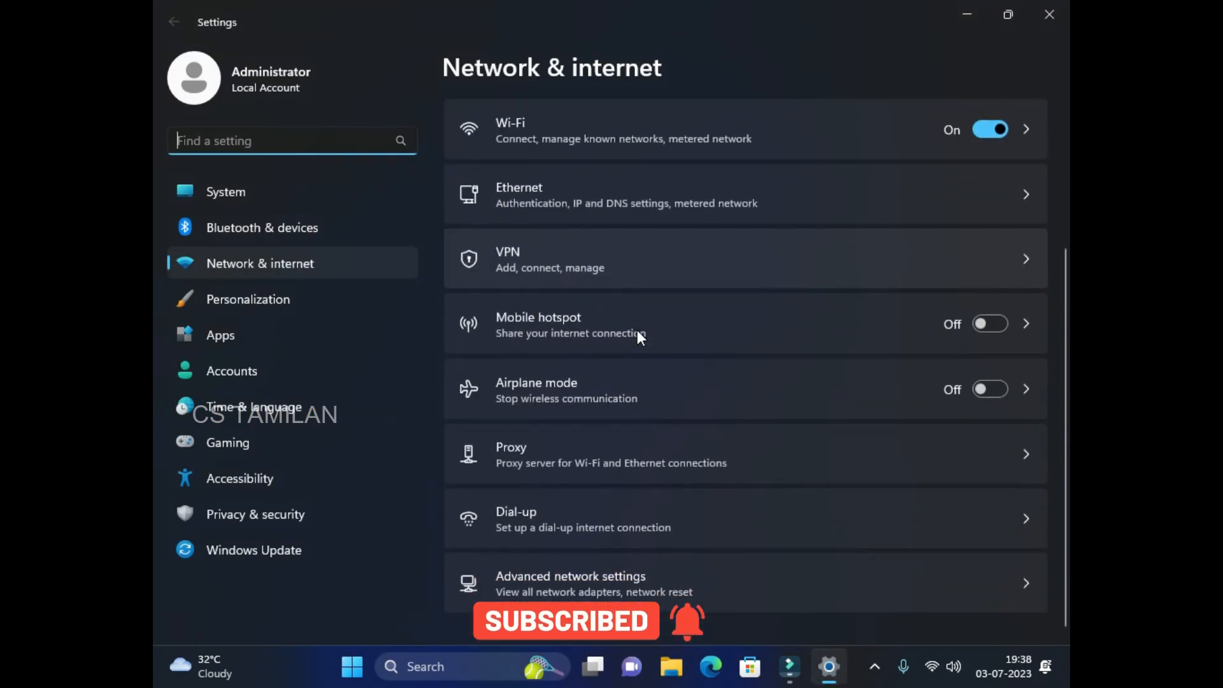
{"action": "left_click", "coordinate": [596, 584]}
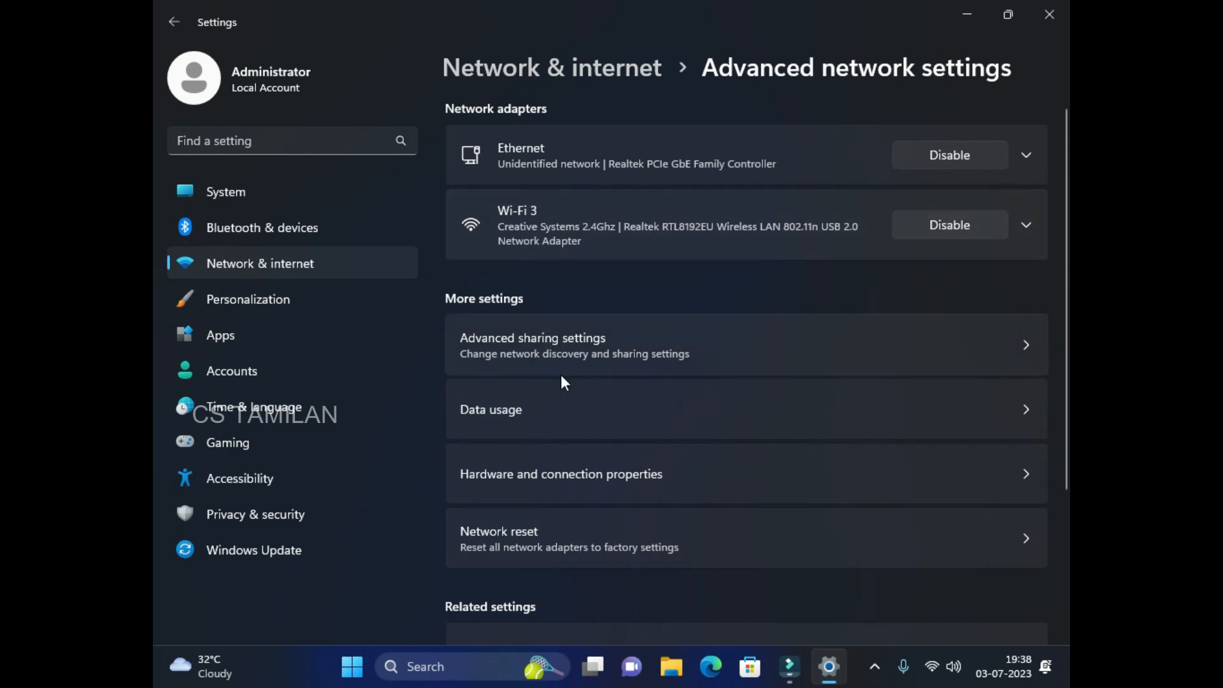
{"action": "scroll", "coordinate": [562, 378], "scroll_direction": "down", "scroll_amount": 3}
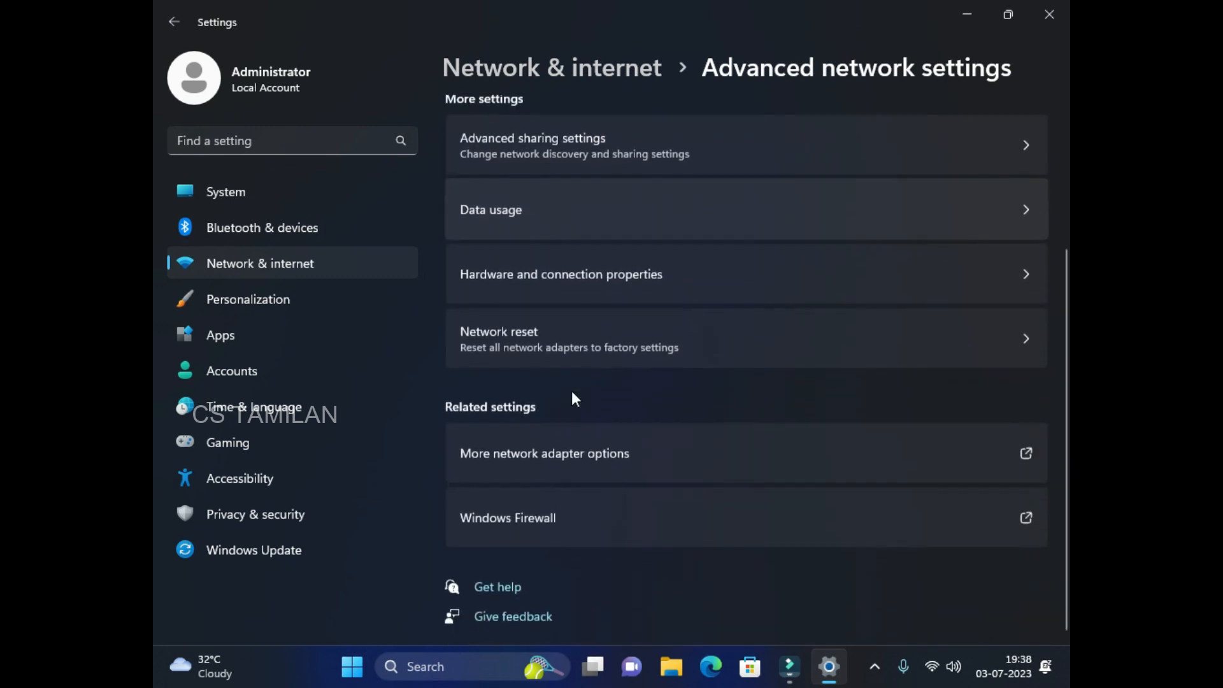
{"action": "left_click", "coordinate": [584, 454]}
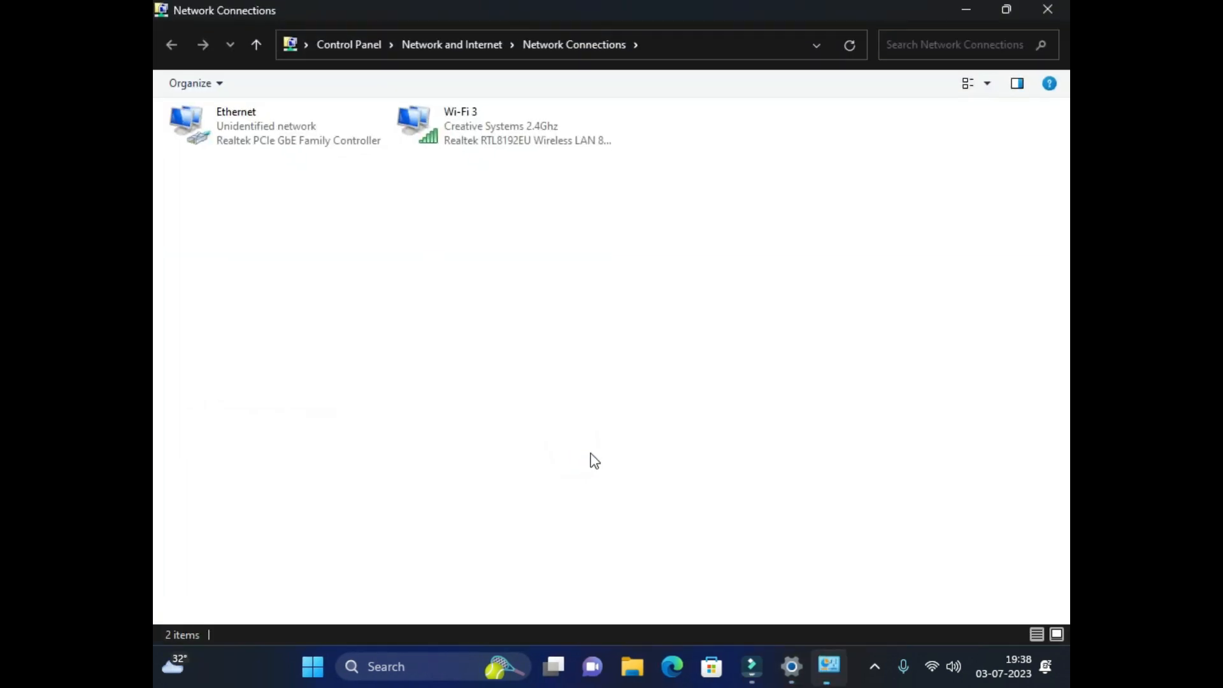
Give the Ethernet adapter the static IPv4 address 192.168.1.100 with mask 255.255.255.0.
{"action": "double_click", "coordinate": [265, 146]}
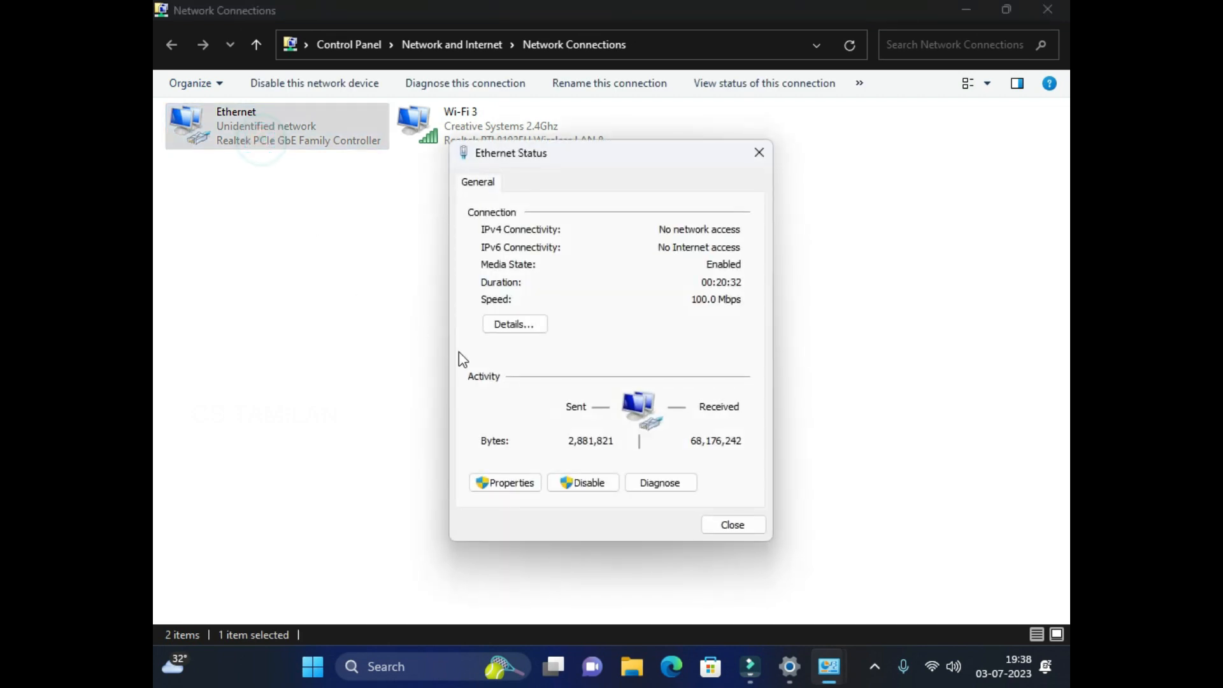
{"action": "left_click", "coordinate": [515, 483]}
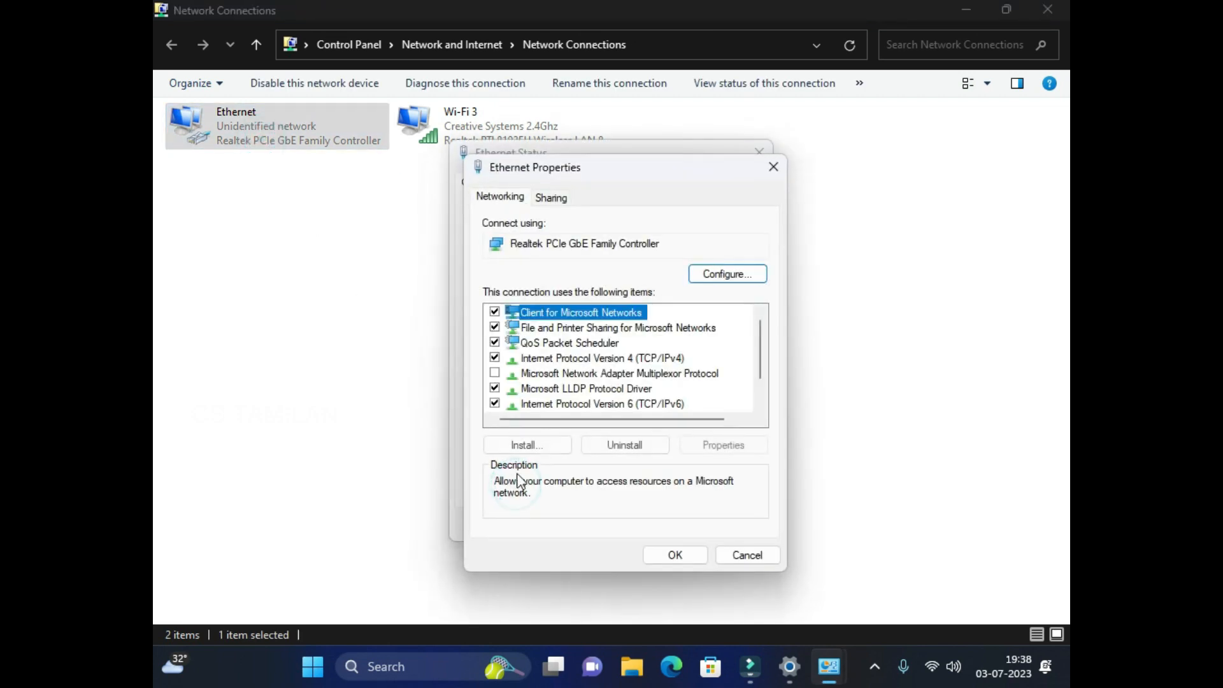
{"action": "double_click", "coordinate": [627, 360]}
{"action": "left_click", "coordinate": [554, 367]}
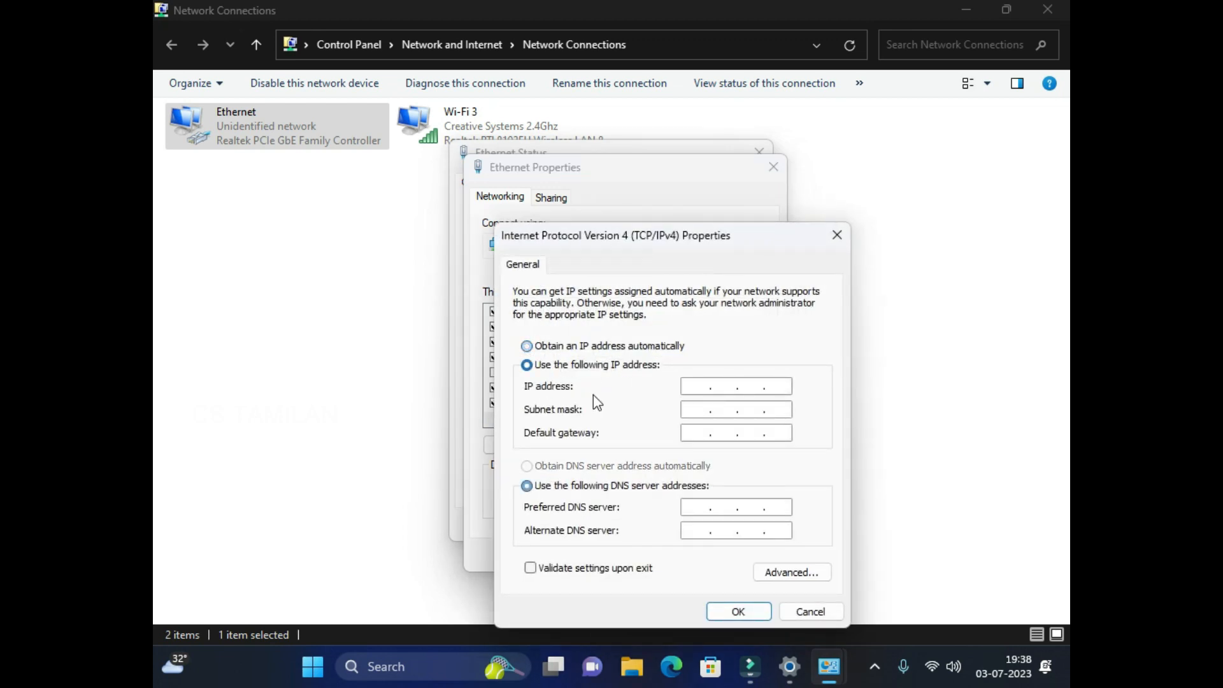
{"action": "left_click", "coordinate": [695, 386]}
{"action": "type", "text": "192 . 168"}
{"action": "type", "text": "1"}
{"action": "key", "text": "BackSpace"}
{"action": "type", "text": "100"}
{"action": "key", "text": "Tab"}
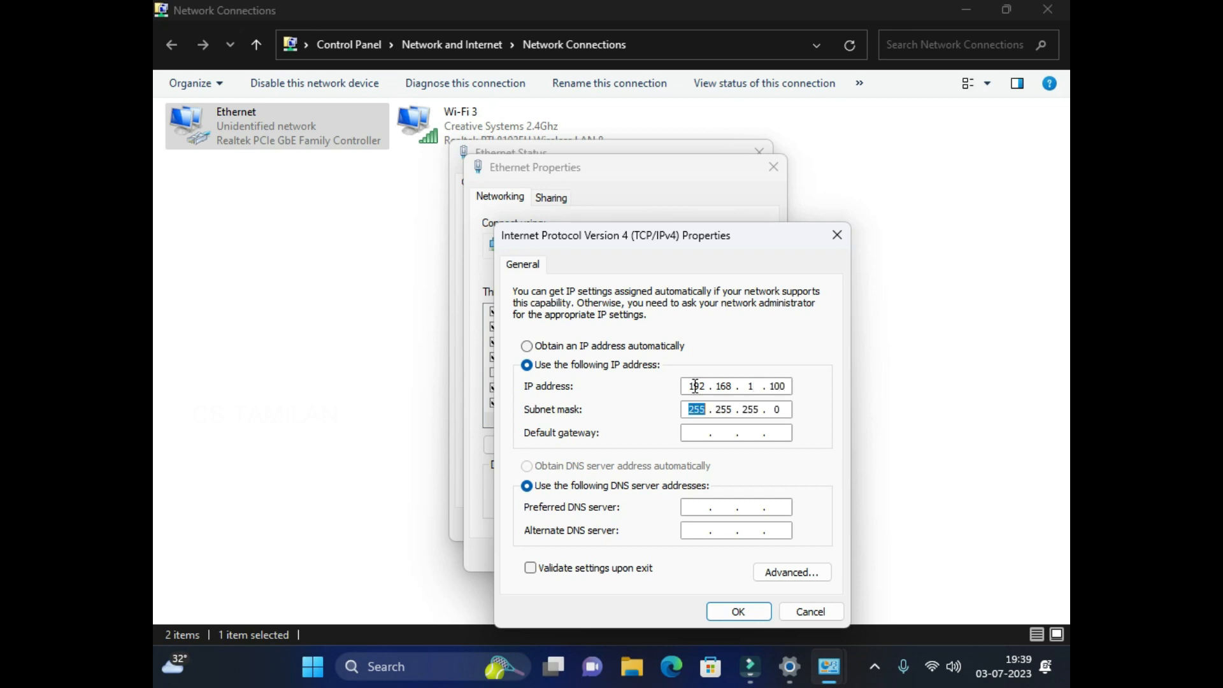
Save the IPv4 settings and close the Ethernet dialogs and Network Connections.
{"action": "left_click", "coordinate": [743, 612]}
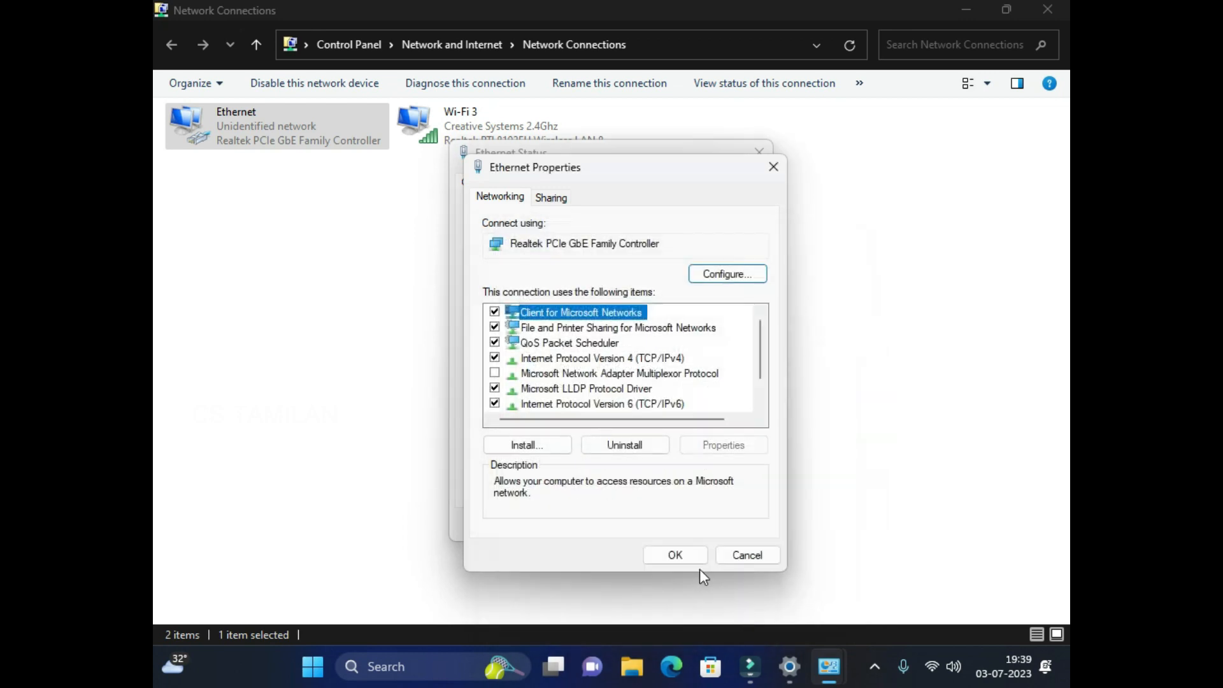
{"action": "left_click", "coordinate": [677, 556]}
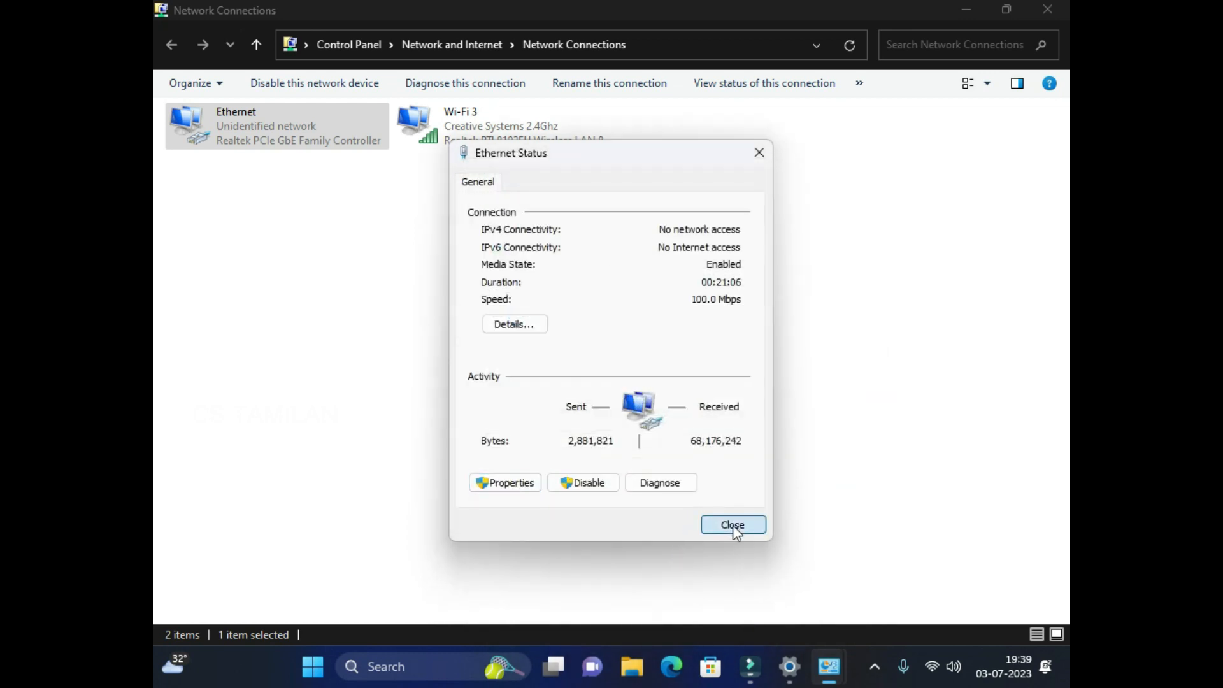
{"action": "left_click", "coordinate": [733, 524]}
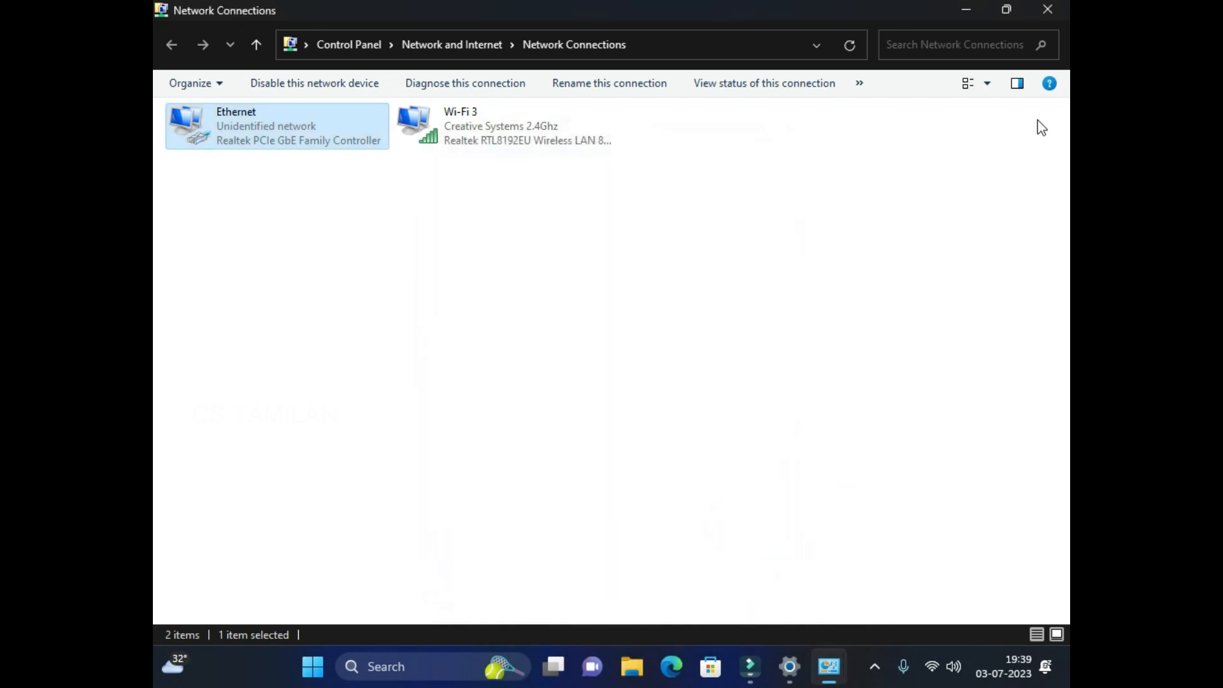
{"action": "left_click", "coordinate": [1048, 9]}
Close Settings, run 'ping 192.168.1.108 -t' until replies appear, then close it.
{"action": "left_click", "coordinate": [1048, 18]}
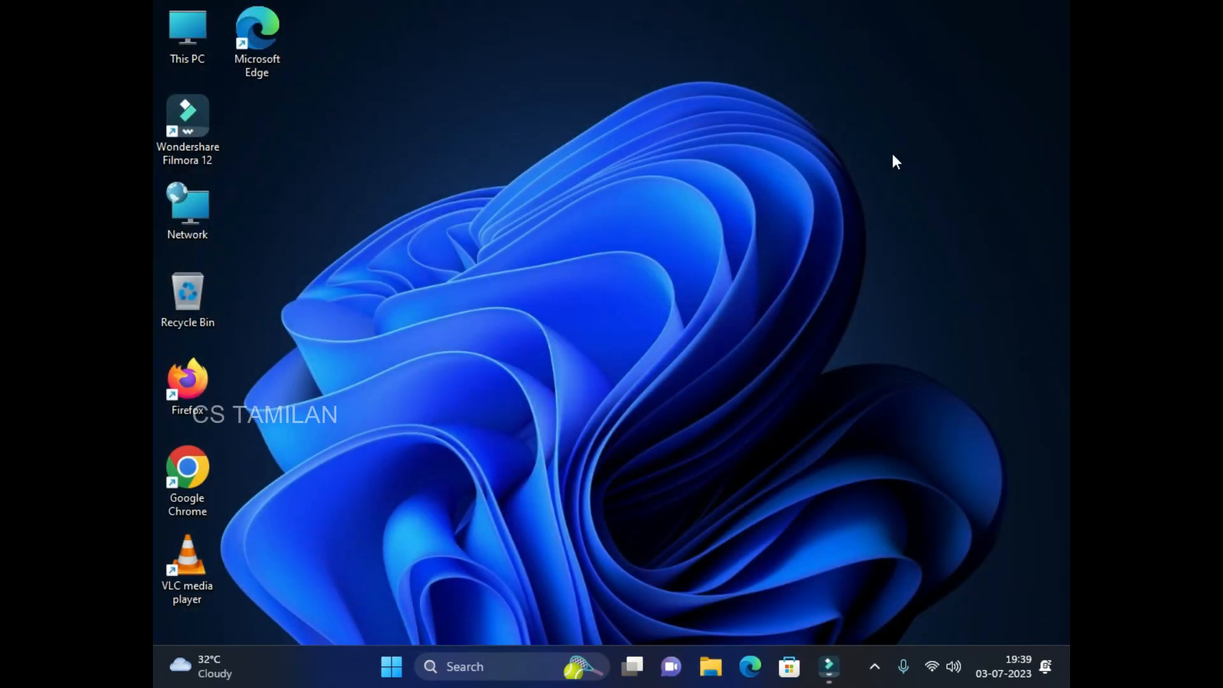
{"action": "key", "text": "super+r"}
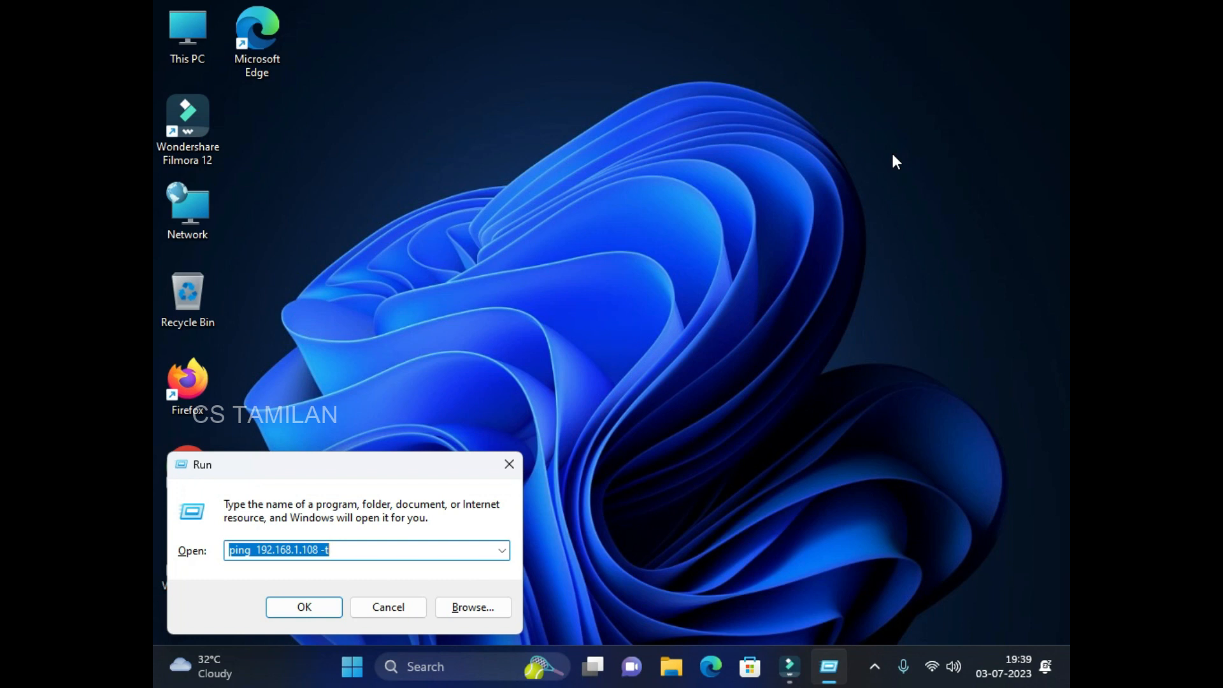
{"action": "key", "text": "Return"}
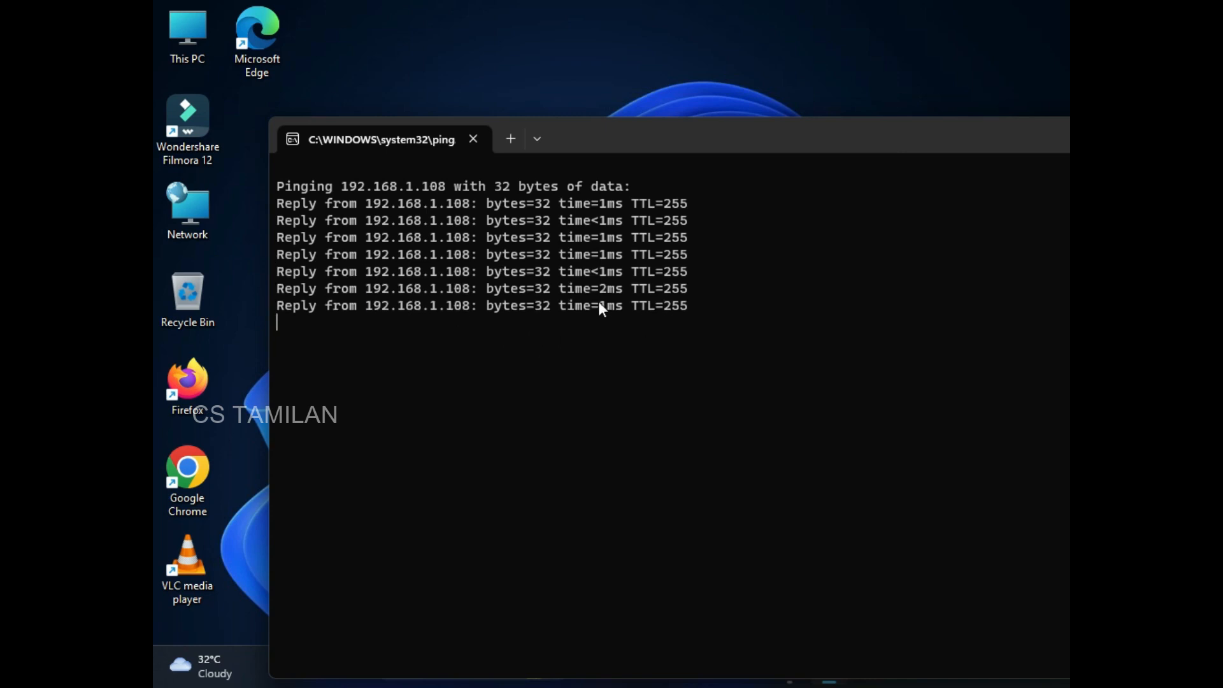
{"action": "left_click_drag", "start_coordinate": [714, 133], "coordinate": [485, 140]}
{"action": "left_click", "coordinate": [941, 140]}
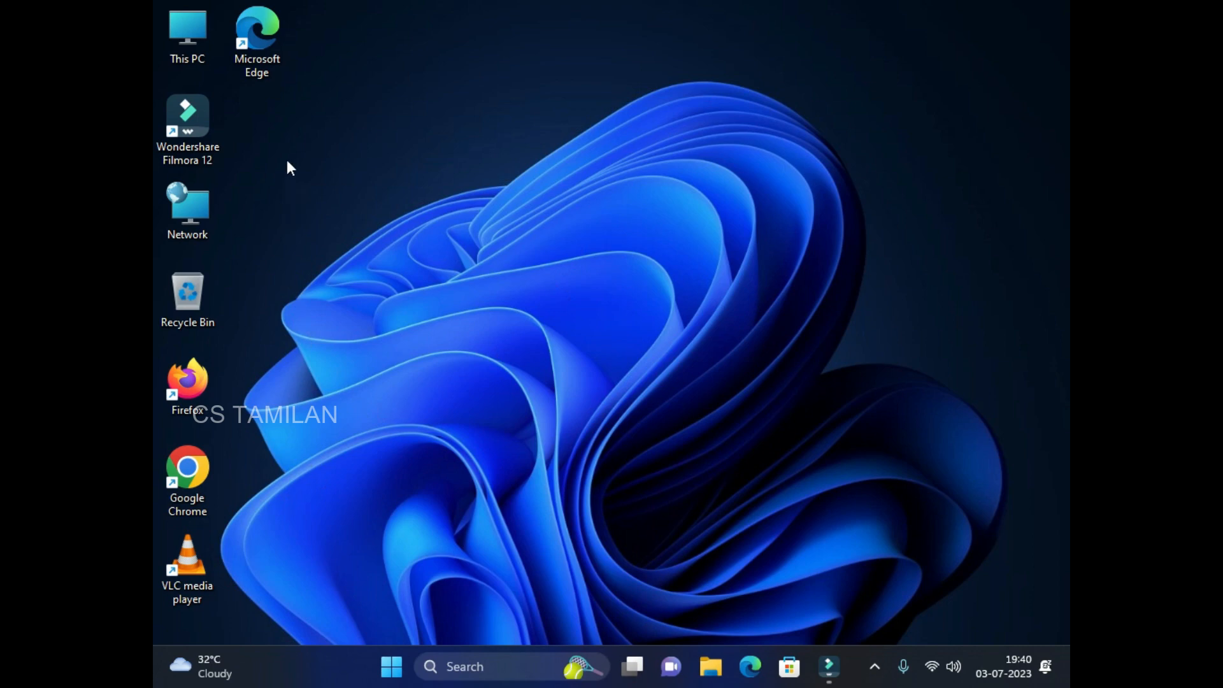
Launch Edge and go to 192.168.1.108.
{"action": "double_click", "coordinate": [258, 56]}
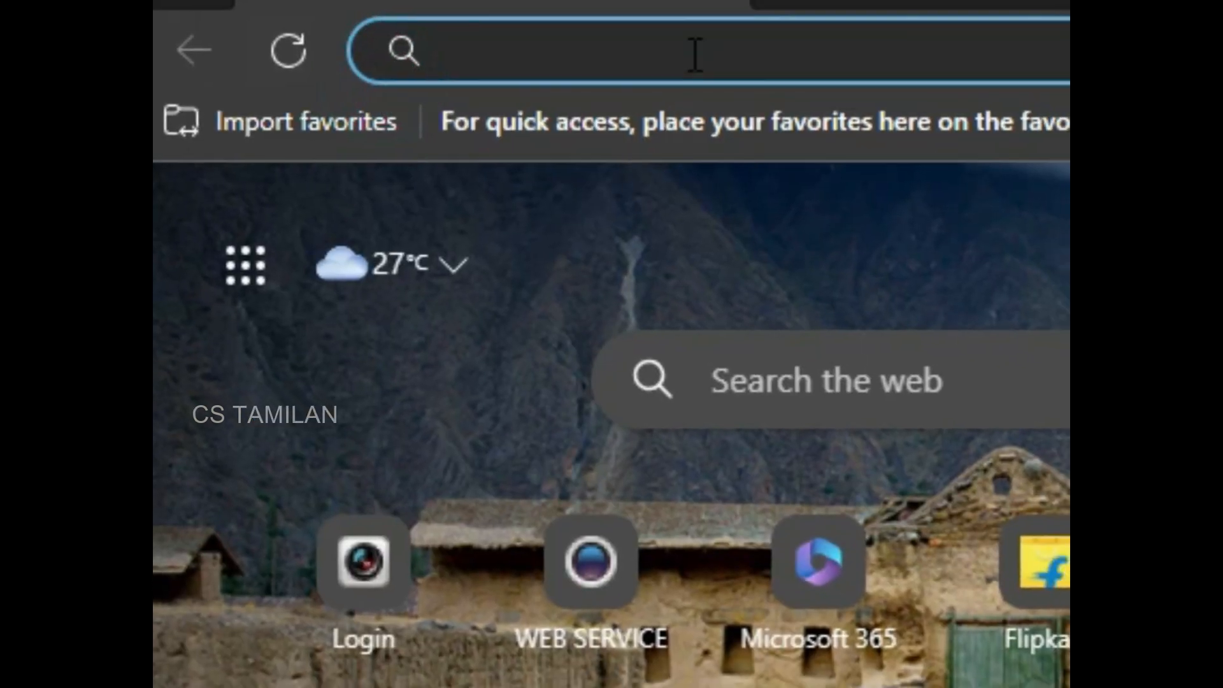
{"action": "left_click", "coordinate": [668, 53]}
{"action": "type", "text": "1"}
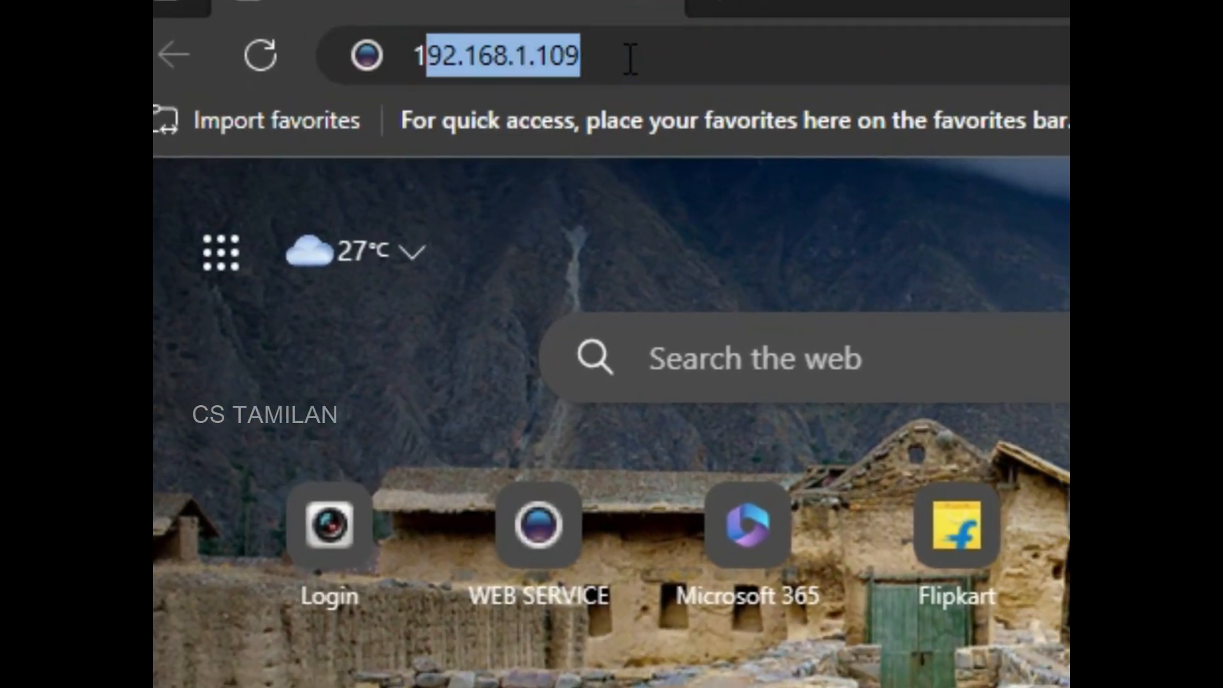
{"action": "type", "text": "92.168"}
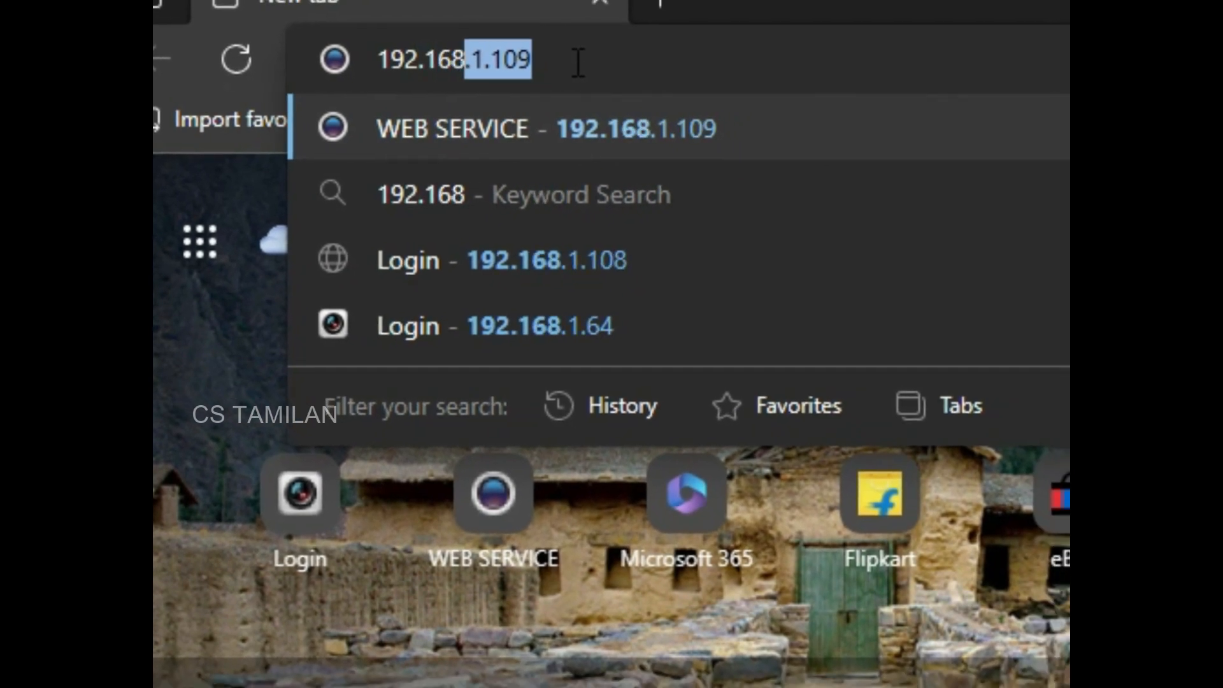
{"action": "type", "text": ".1."}
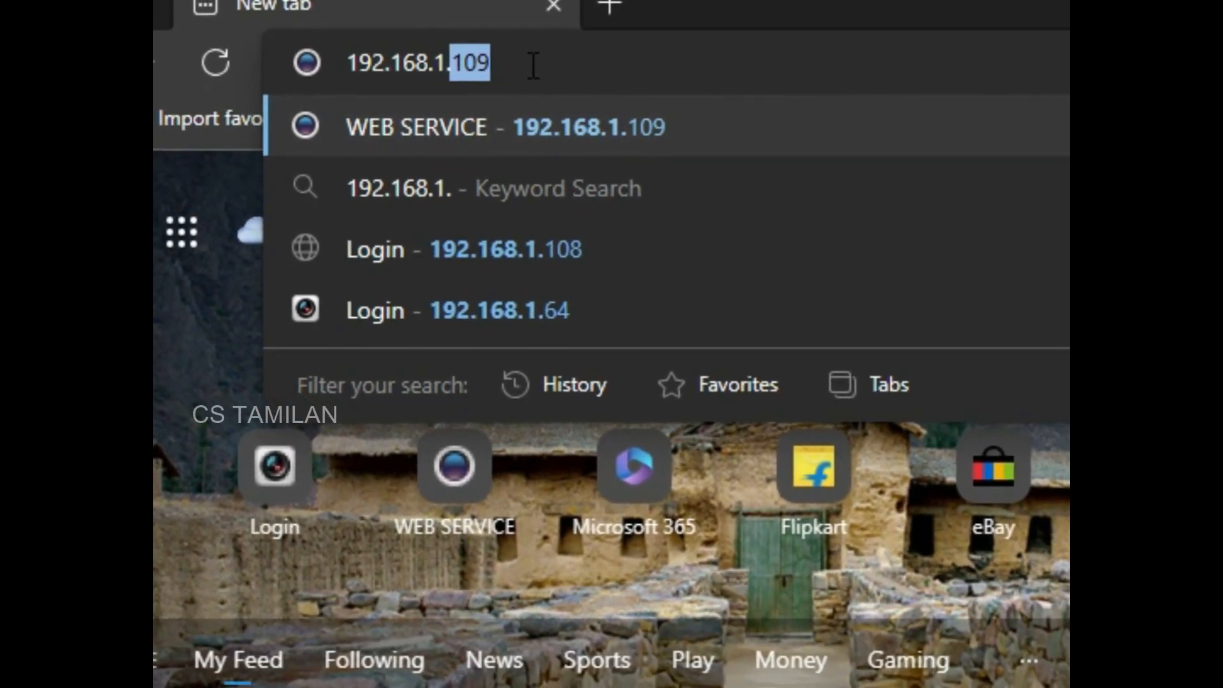
{"action": "type", "text": "108"}
{"action": "key", "text": "Return"}
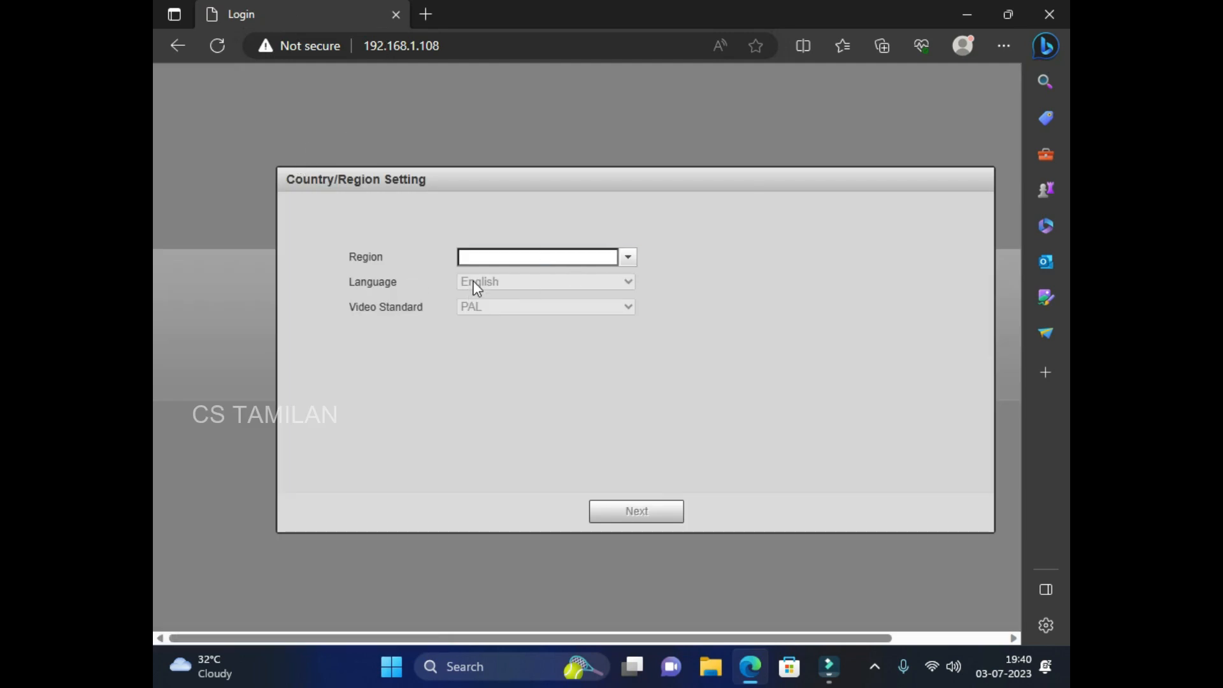
Set the camera's region to India and continue.
{"action": "left_click", "coordinate": [627, 257]}
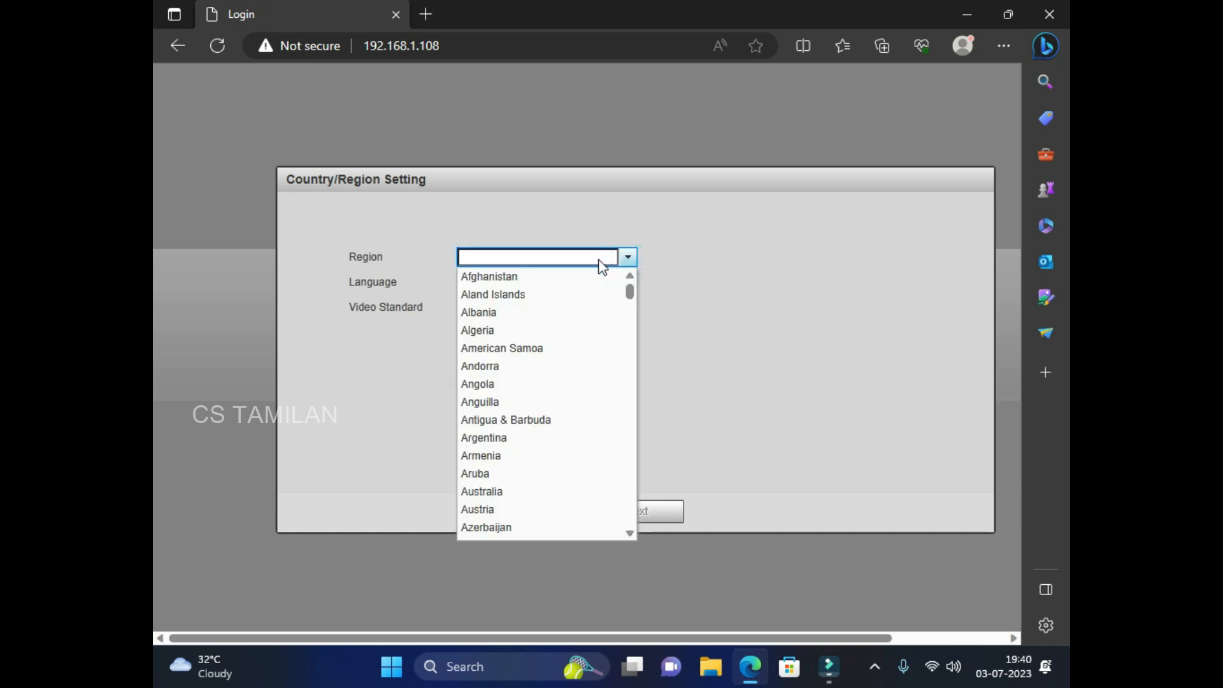
{"action": "left_click", "coordinate": [568, 254]}
{"action": "type", "text": "i"}
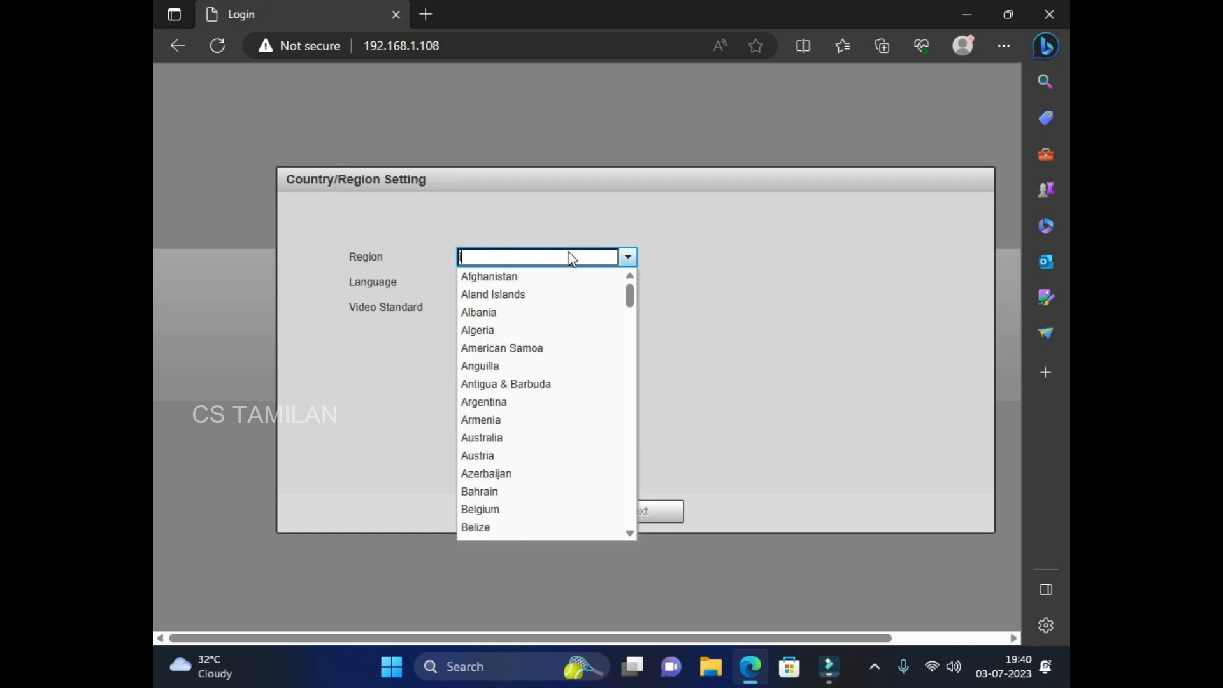
{"action": "type", "text": "nd"}
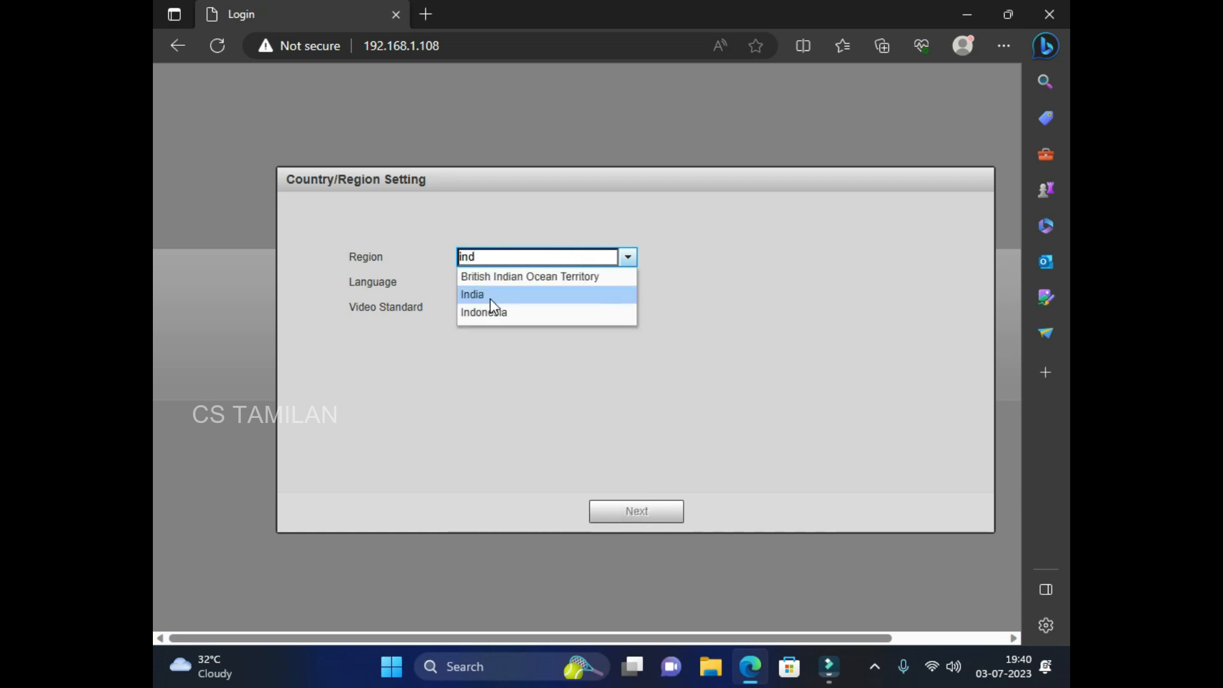
{"action": "left_click", "coordinate": [490, 296]}
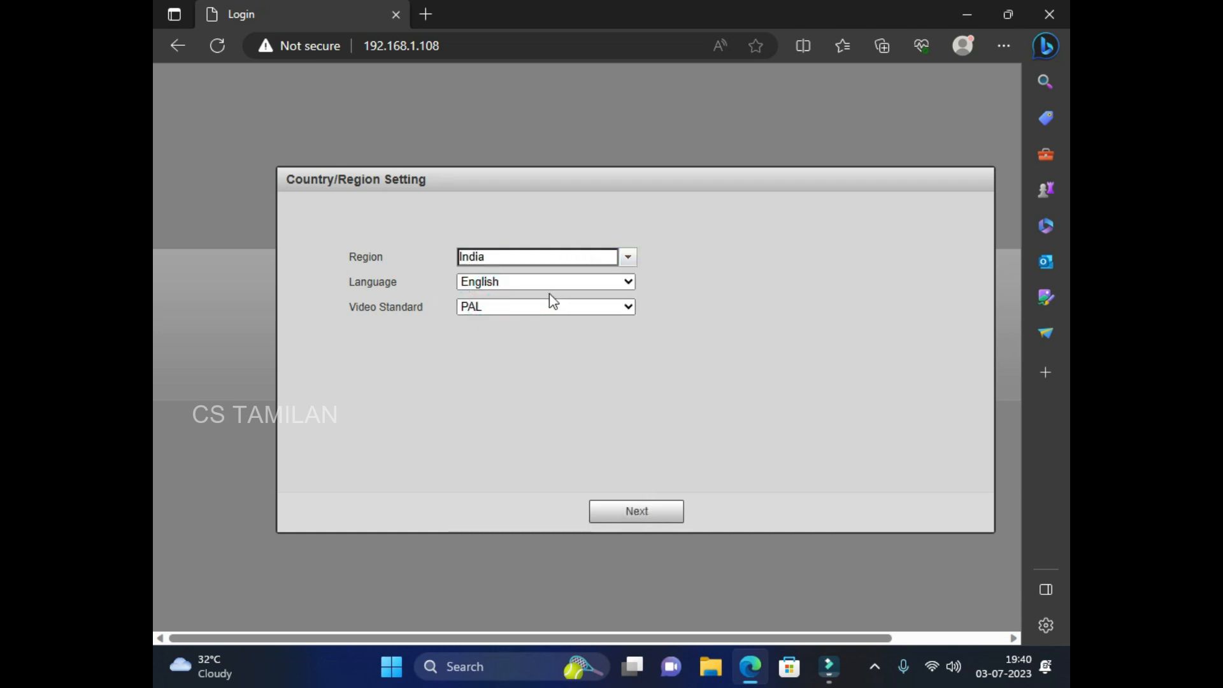
{"action": "left_click", "coordinate": [625, 513]}
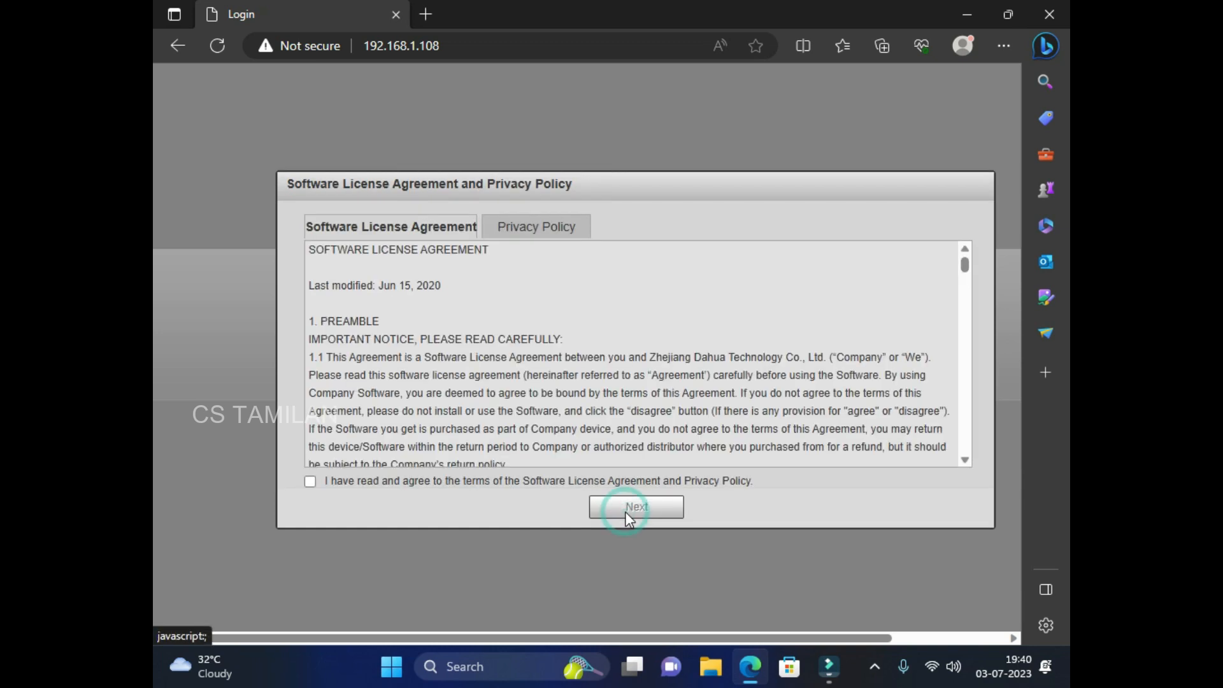
Agree to the licence agreement and privacy policy and continue.
{"action": "scroll", "coordinate": [455, 347], "scroll_direction": "down", "scroll_amount": 3}
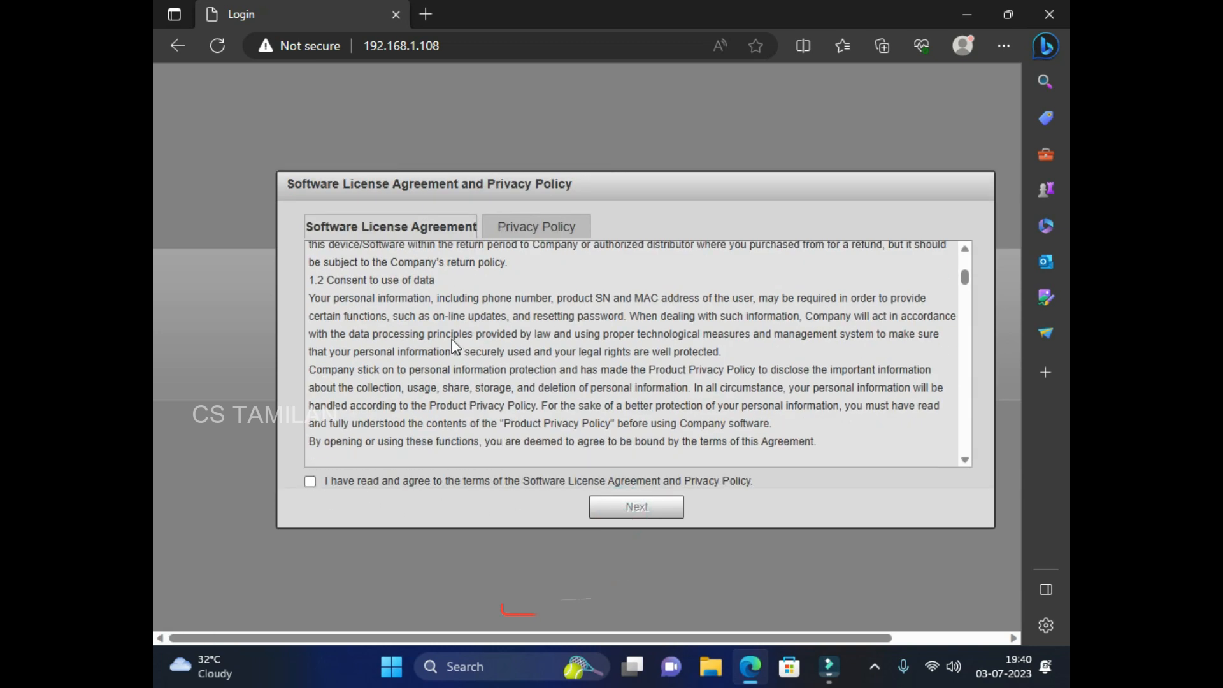
{"action": "scroll", "coordinate": [455, 347], "scroll_direction": "down", "scroll_amount": 1}
{"action": "left_click", "coordinate": [310, 481]}
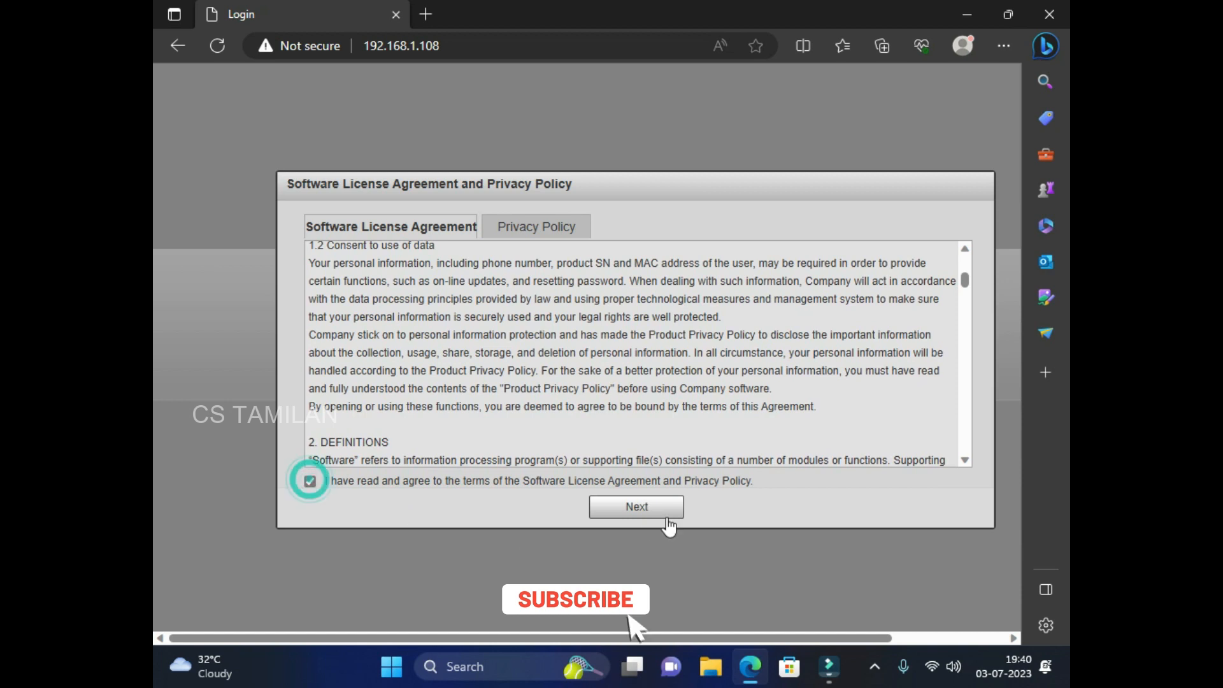
{"action": "left_click", "coordinate": [660, 509]}
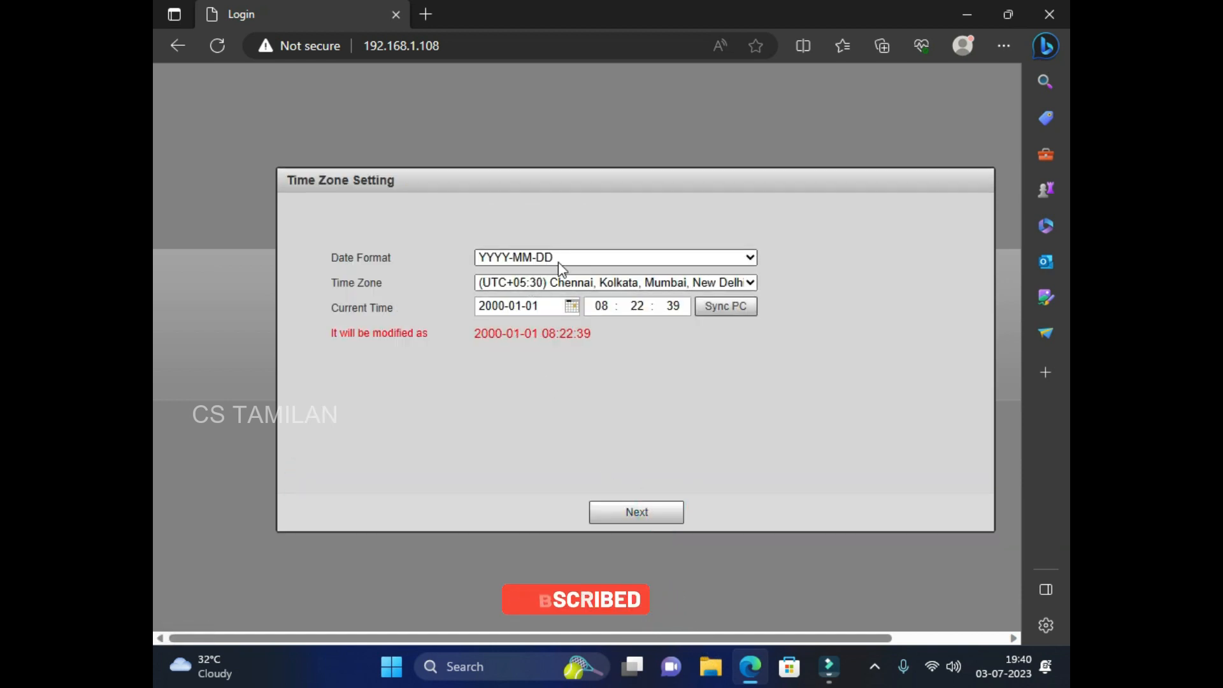
Choose the DD-MM-YYYY date format, sync the clock with the PC, and continue.
{"action": "left_click", "coordinate": [576, 257]}
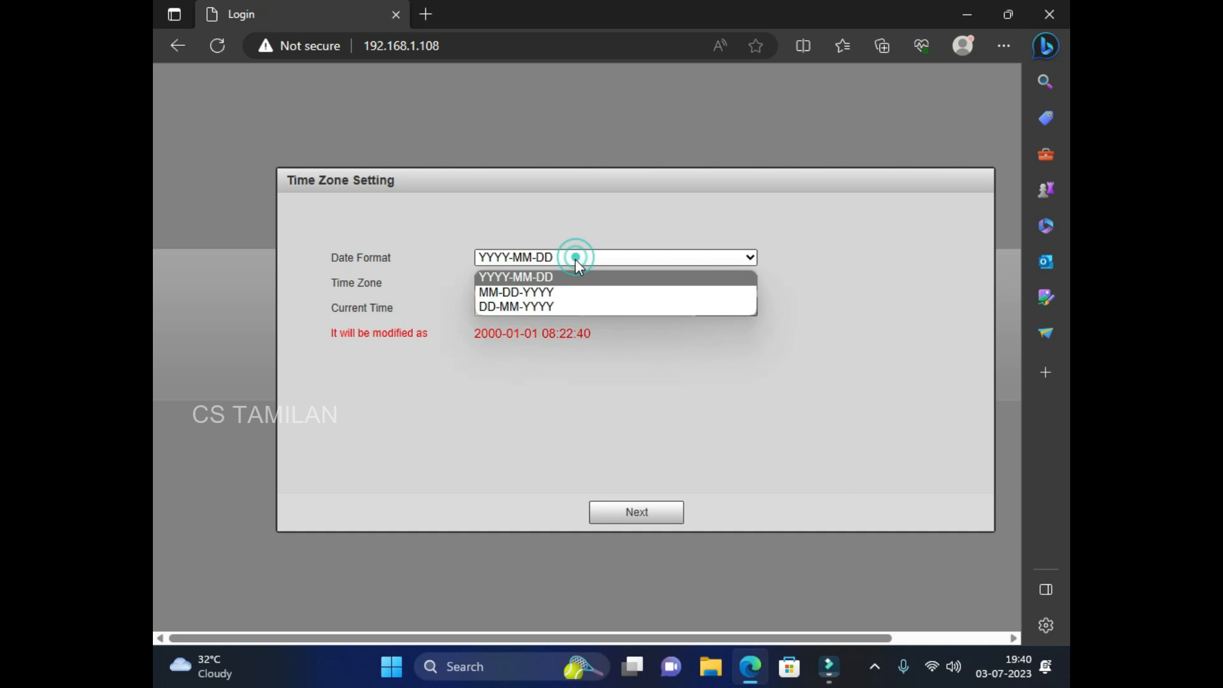
{"action": "left_click", "coordinate": [538, 307]}
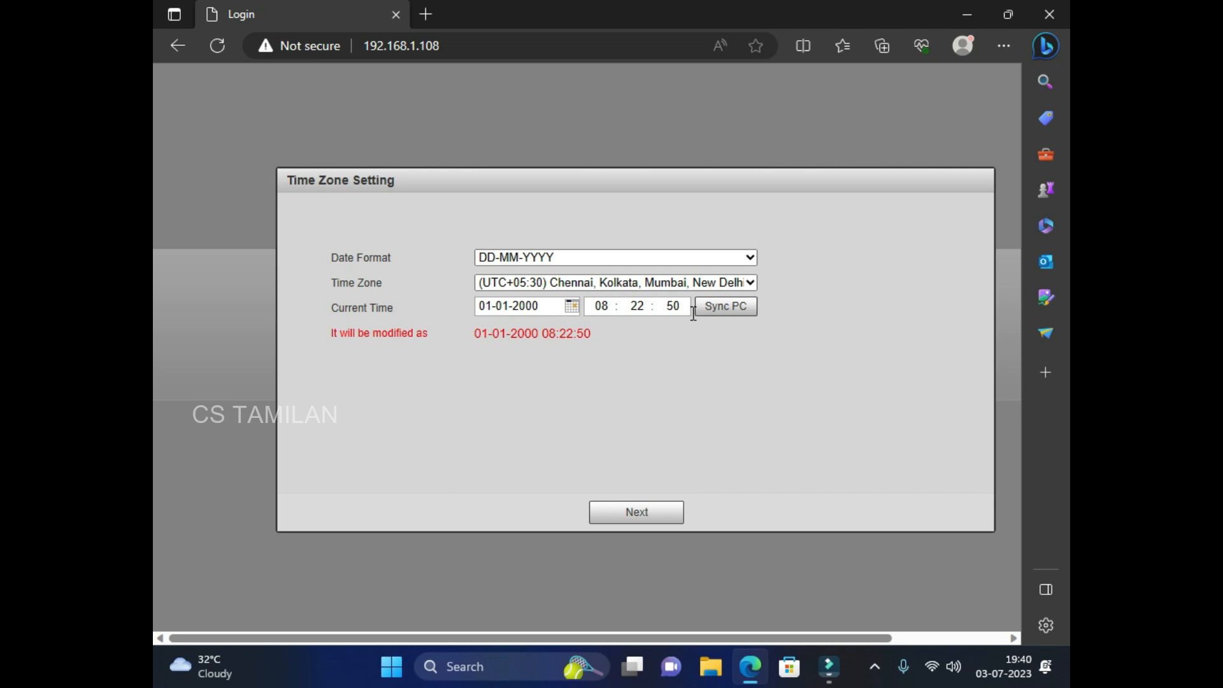
{"action": "left_click", "coordinate": [725, 315]}
{"action": "left_click", "coordinate": [645, 517]}
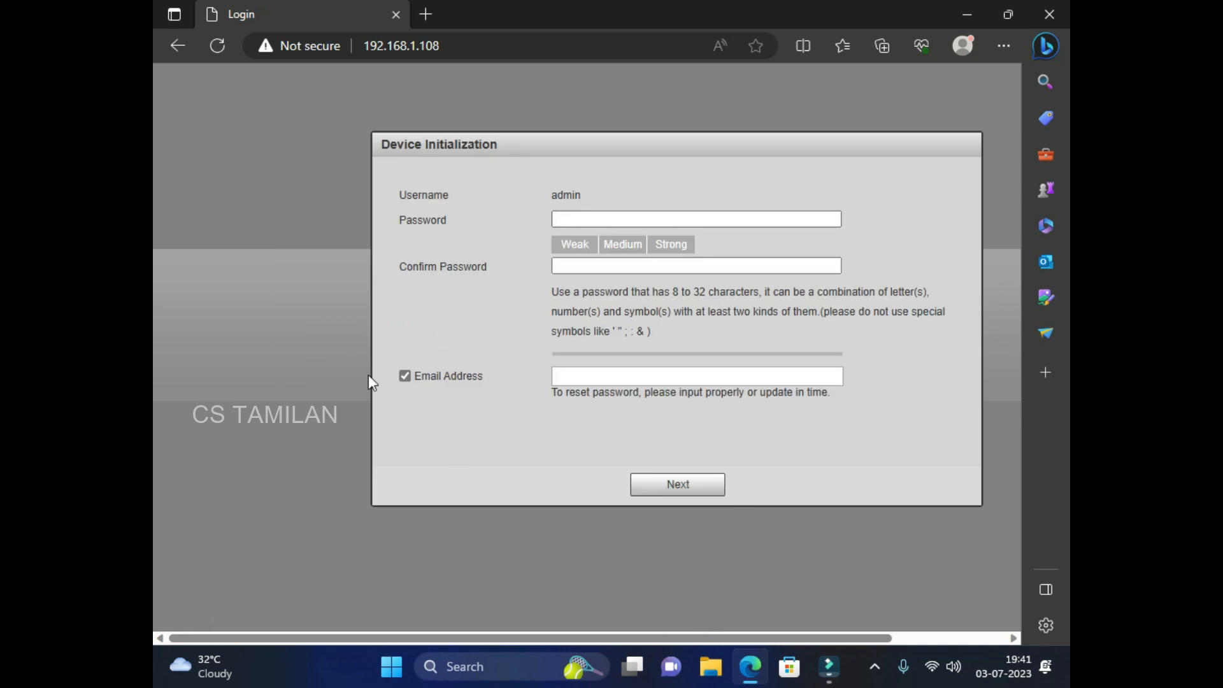
Enter and confirm the new admin password, untick the recovery email, and finish initialization.
{"action": "left_click", "coordinate": [568, 220]}
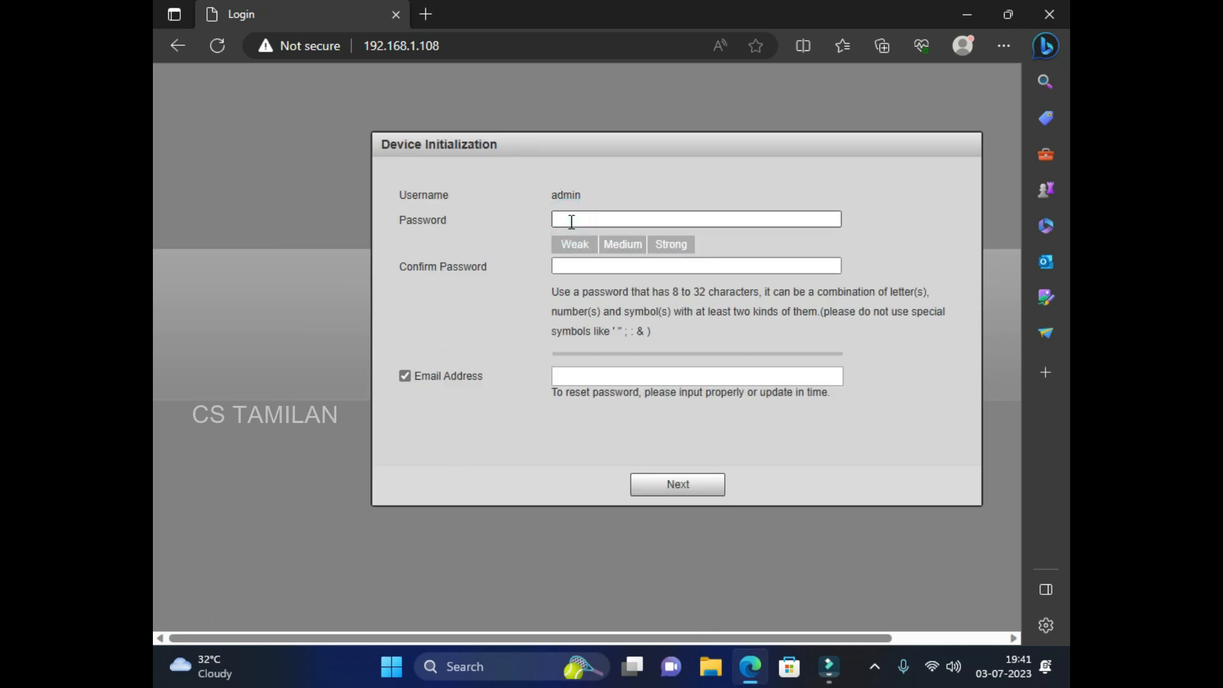
{"action": "type", "text": "••"}
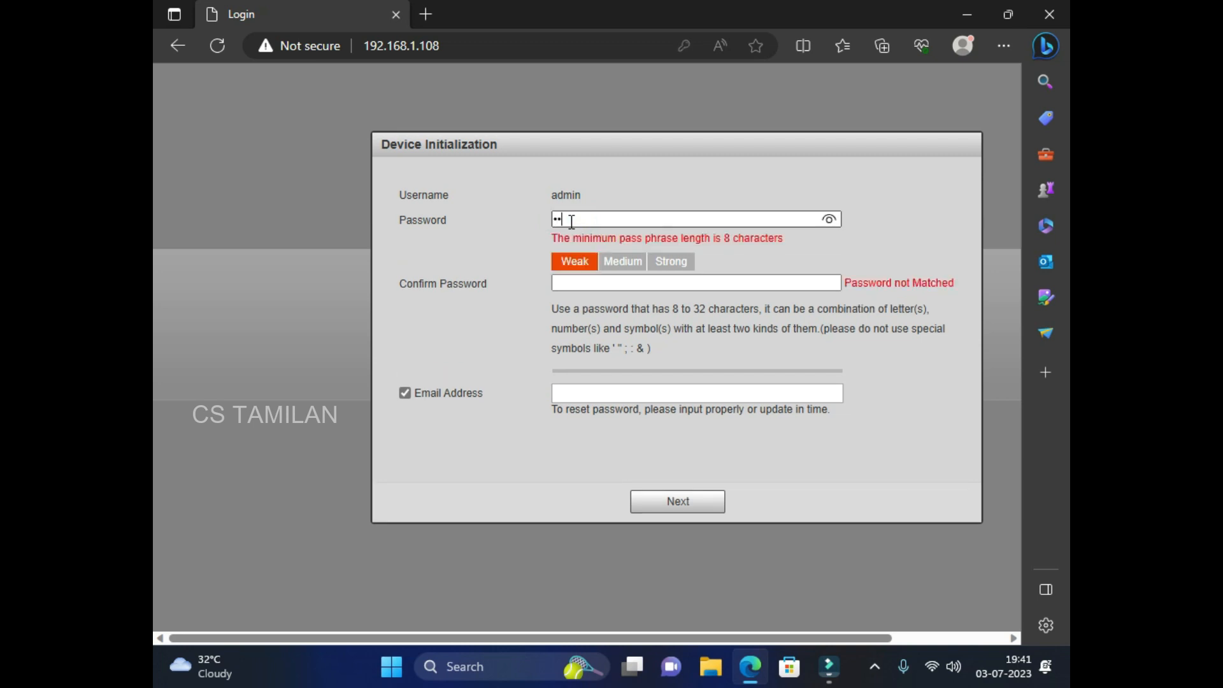
{"action": "type", "text": "••••••"}
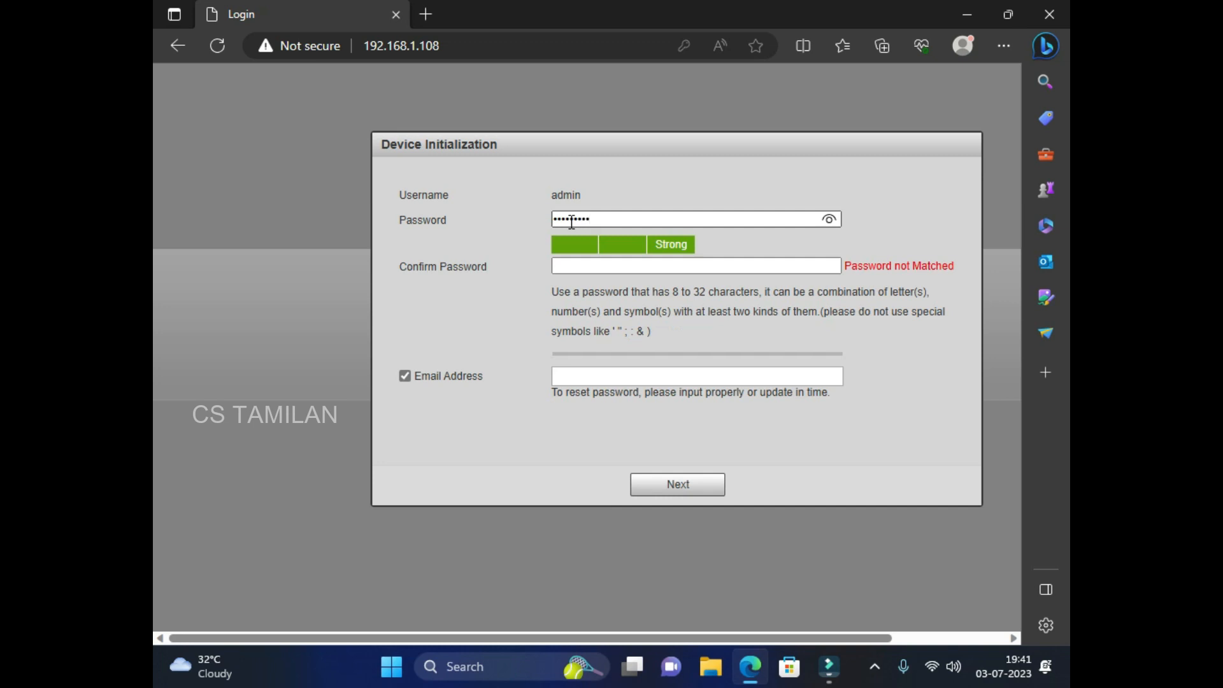
{"action": "left_click", "coordinate": [576, 266]}
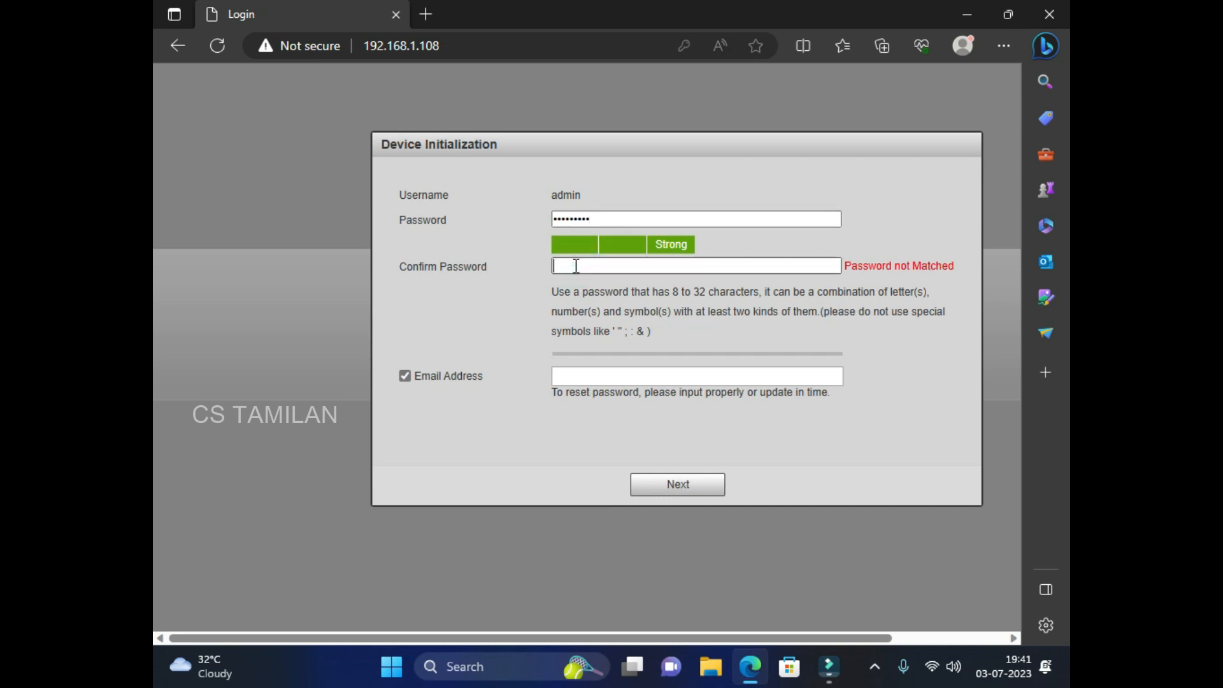
{"action": "type", "text": "•••••••••"}
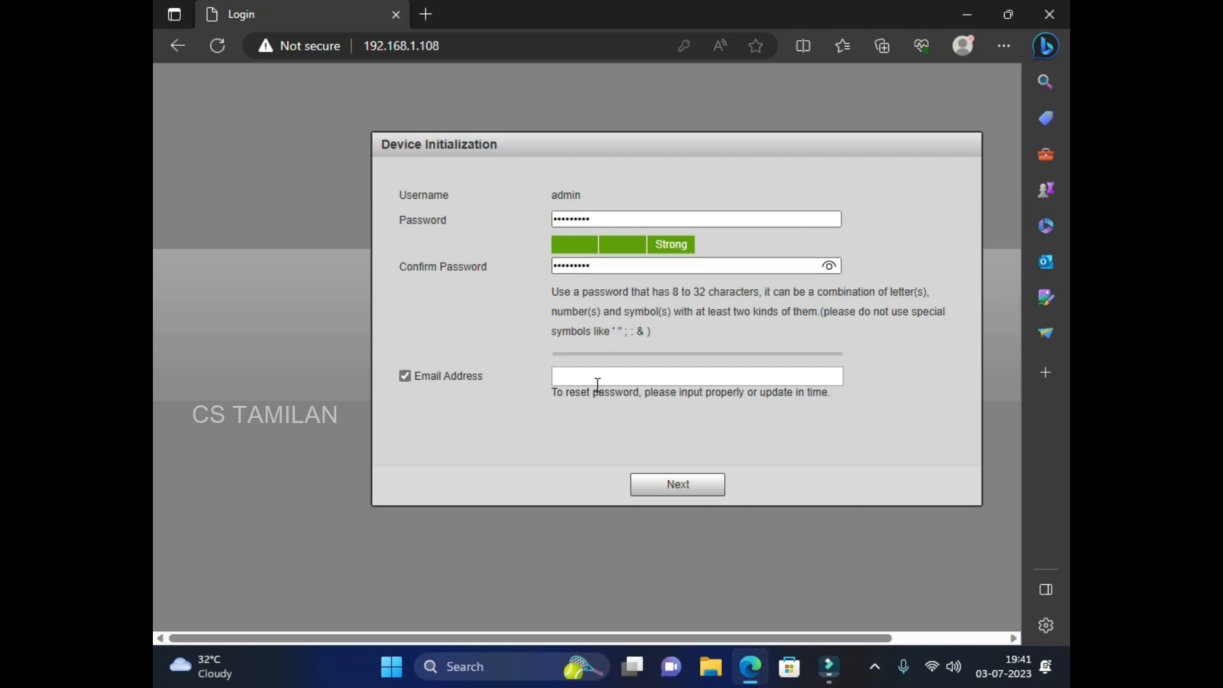
{"action": "left_click", "coordinate": [406, 377]}
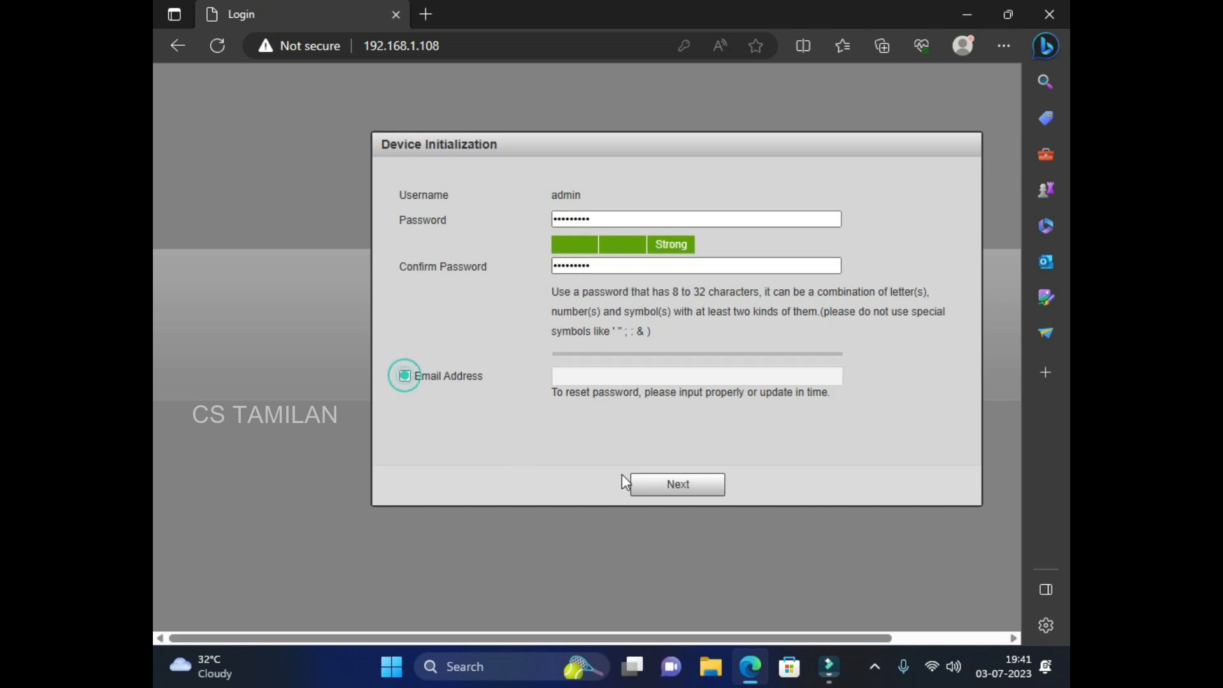
{"action": "left_click", "coordinate": [653, 493]}
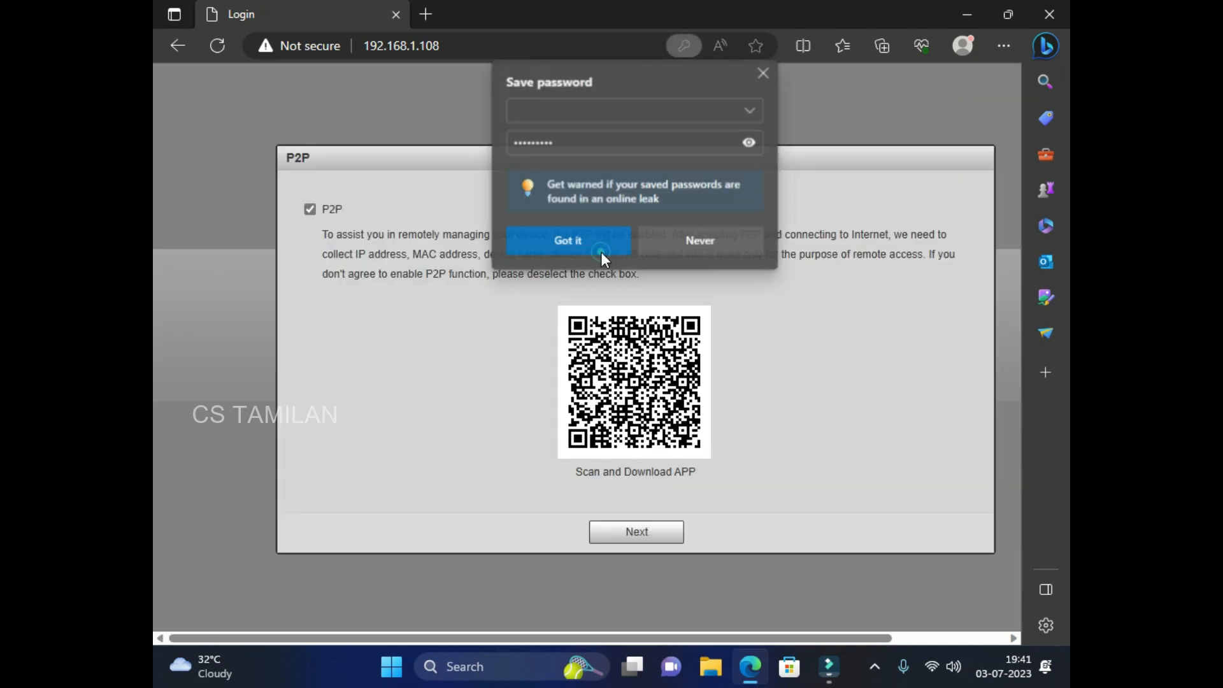
Dismiss Edge's save-password popup and continue past P2P with it left enabled.
{"action": "left_click", "coordinate": [602, 251]}
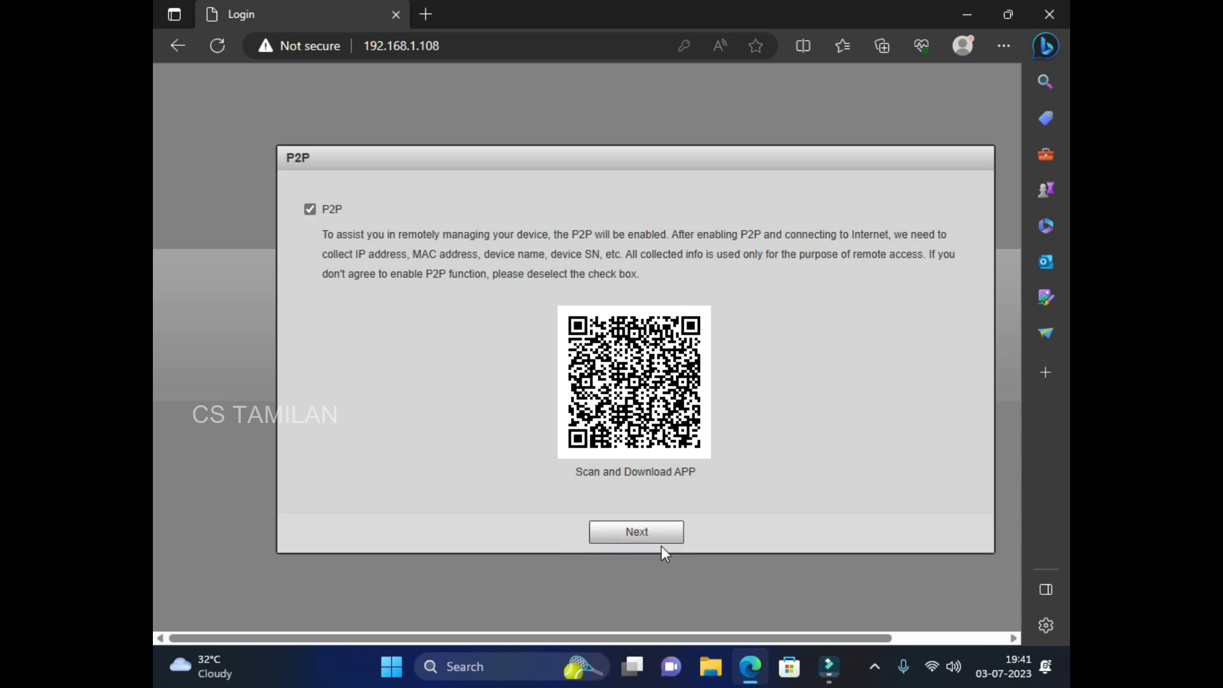
{"action": "left_click", "coordinate": [646, 531]}
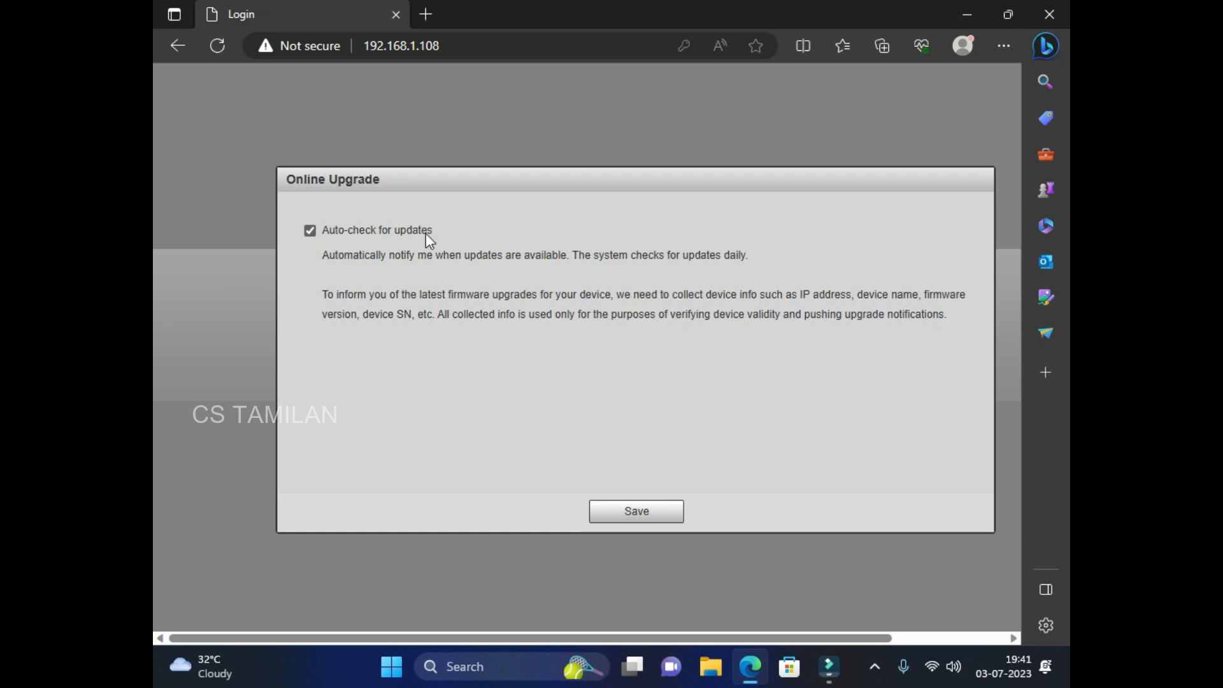
Save Online Upgrade with auto-check on, then log in as admin with the account password.
{"action": "left_click", "coordinate": [648, 515]}
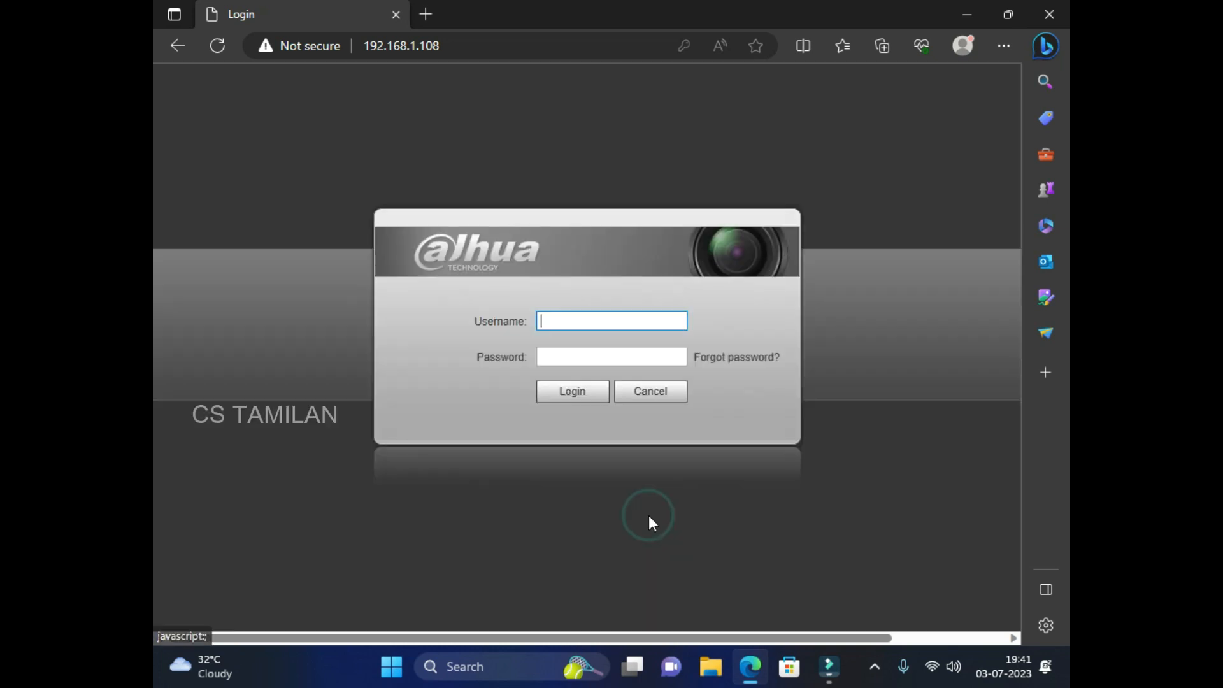
{"action": "left_click", "coordinate": [550, 321]}
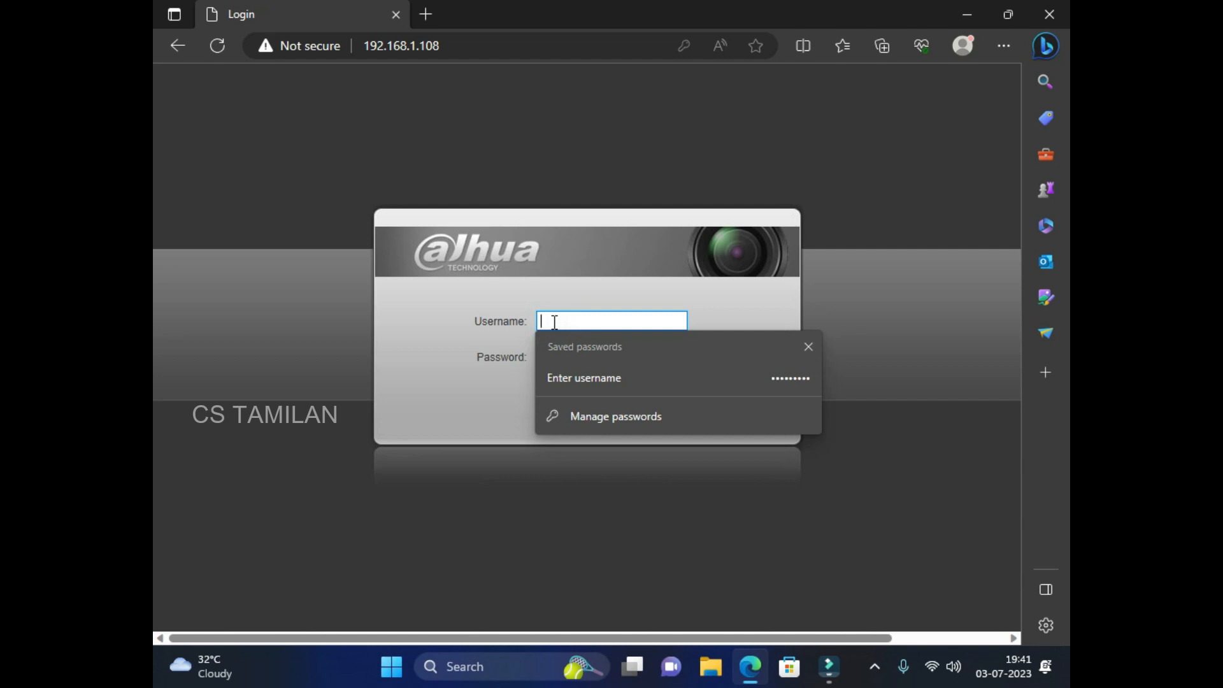
{"action": "type", "text": "admin"}
{"action": "key", "text": "Tab"}
{"action": "type", "text": "admin"}
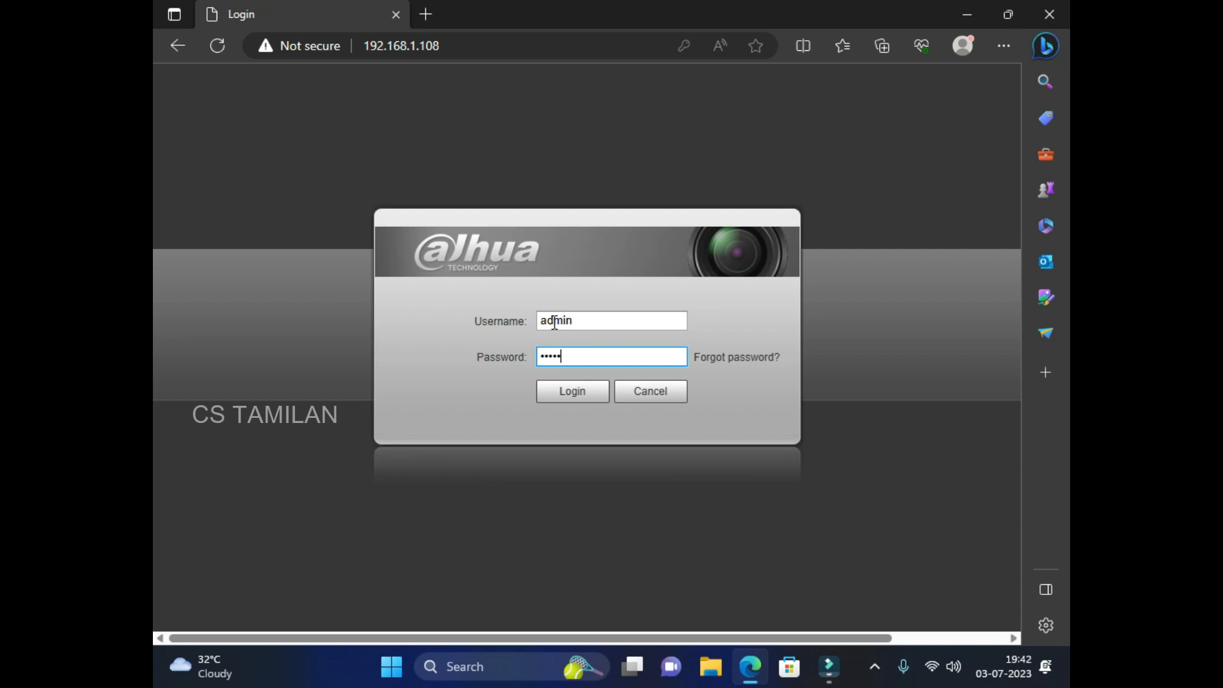
{"action": "type", "text": "@123"}
{"action": "left_click", "coordinate": [558, 396]}
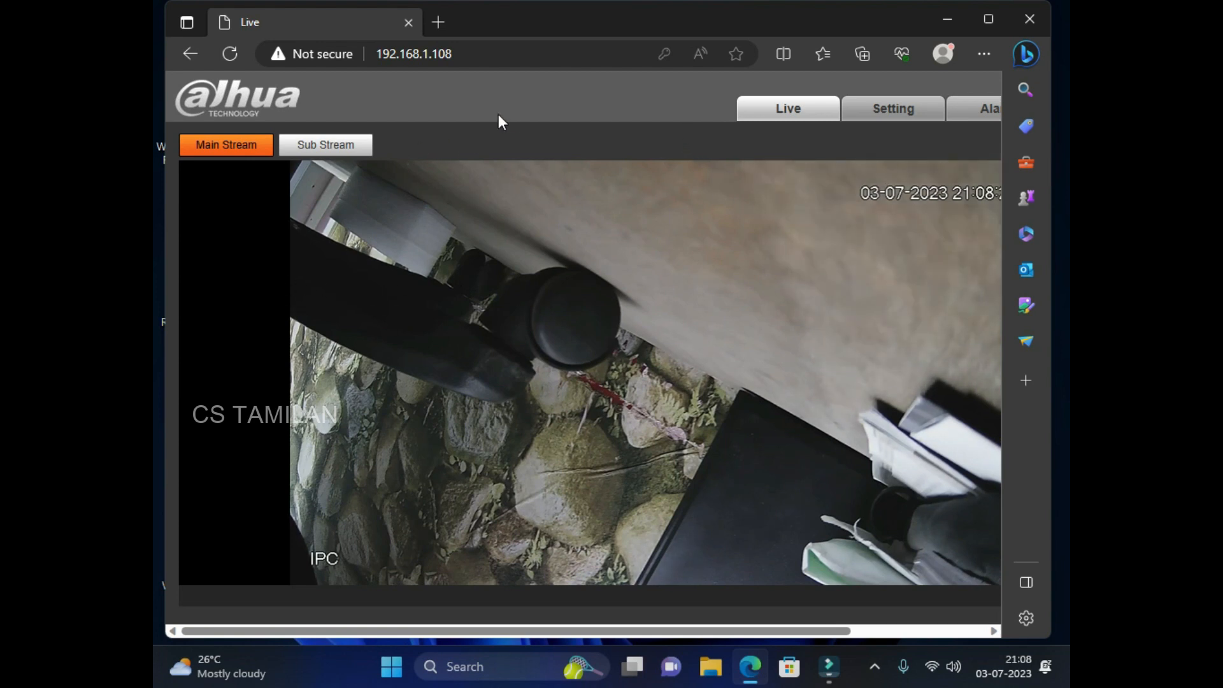
Leave the live feed and open the Setting tab to reach the Camera Conditions page.
{"action": "left_click", "coordinate": [533, 97]}
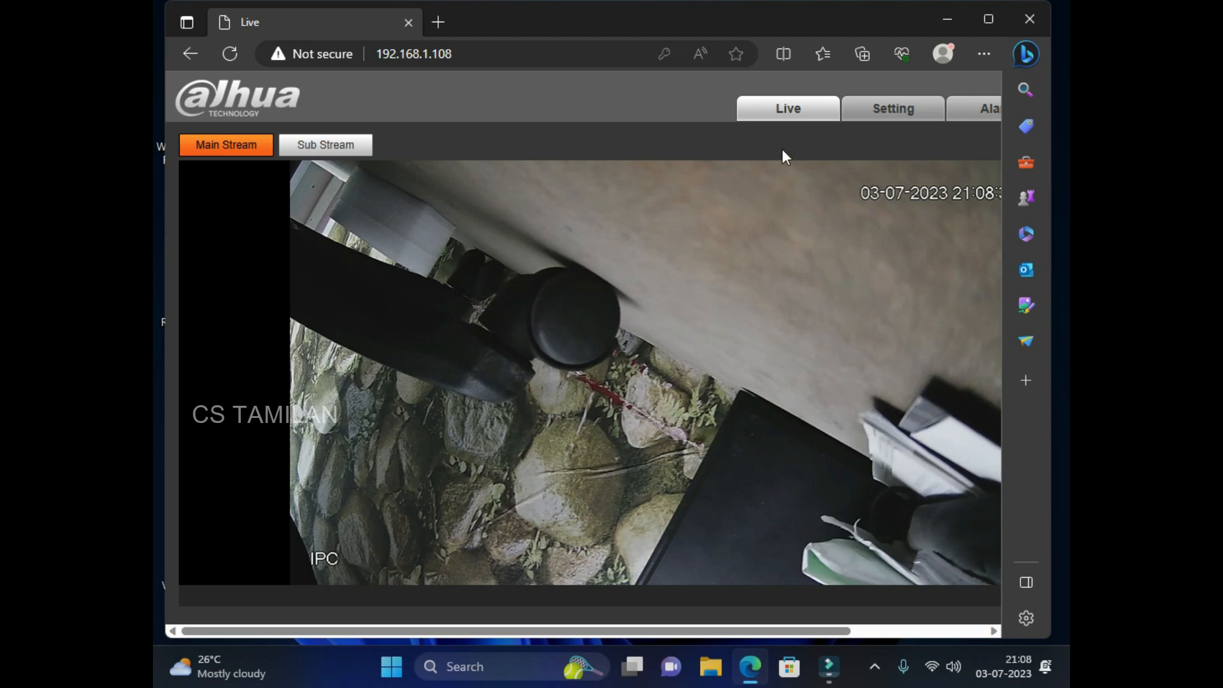
{"action": "left_click", "coordinate": [857, 115]}
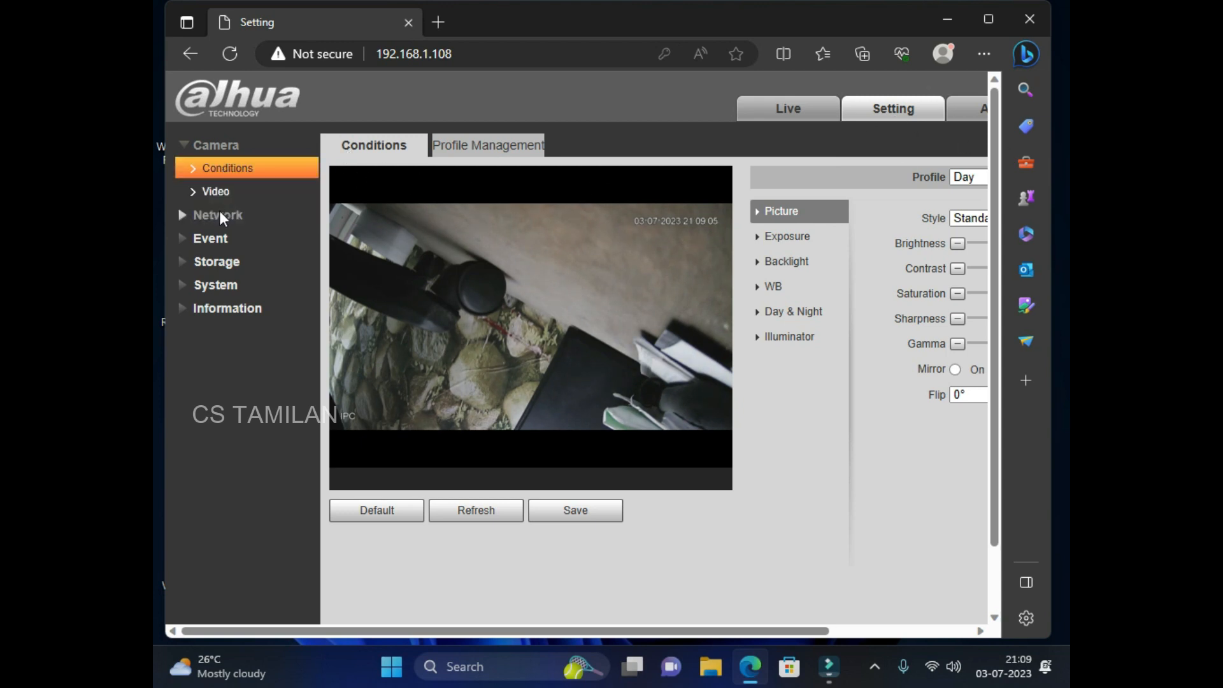
Open Network > TCP/IP showing IP 192.168.1.108 and place the cursor in its third octet.
{"action": "left_click", "coordinate": [185, 215]}
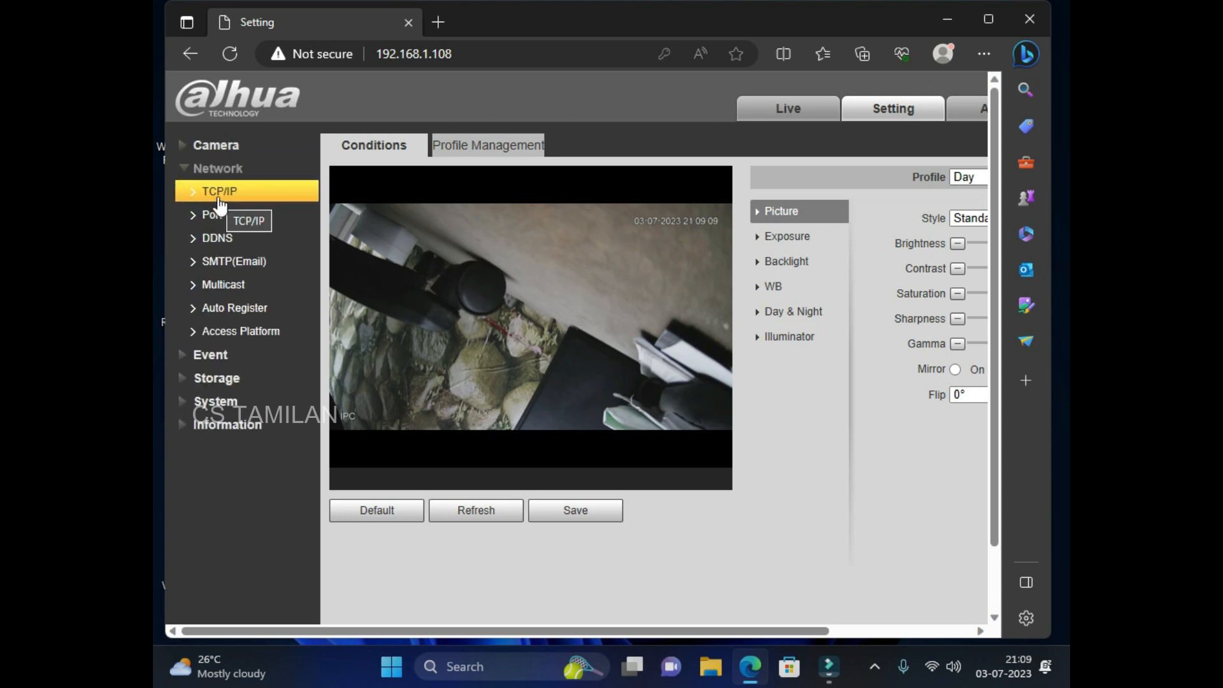
{"action": "left_click", "coordinate": [218, 197]}
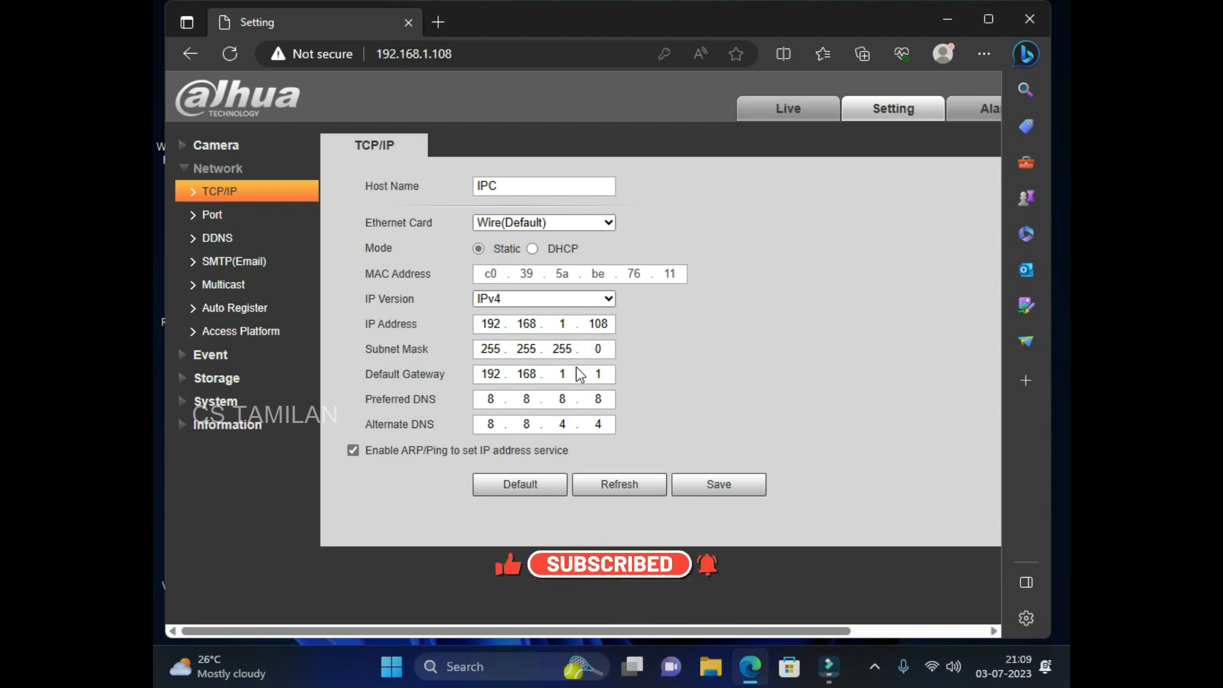
{"action": "left_click", "coordinate": [569, 325]}
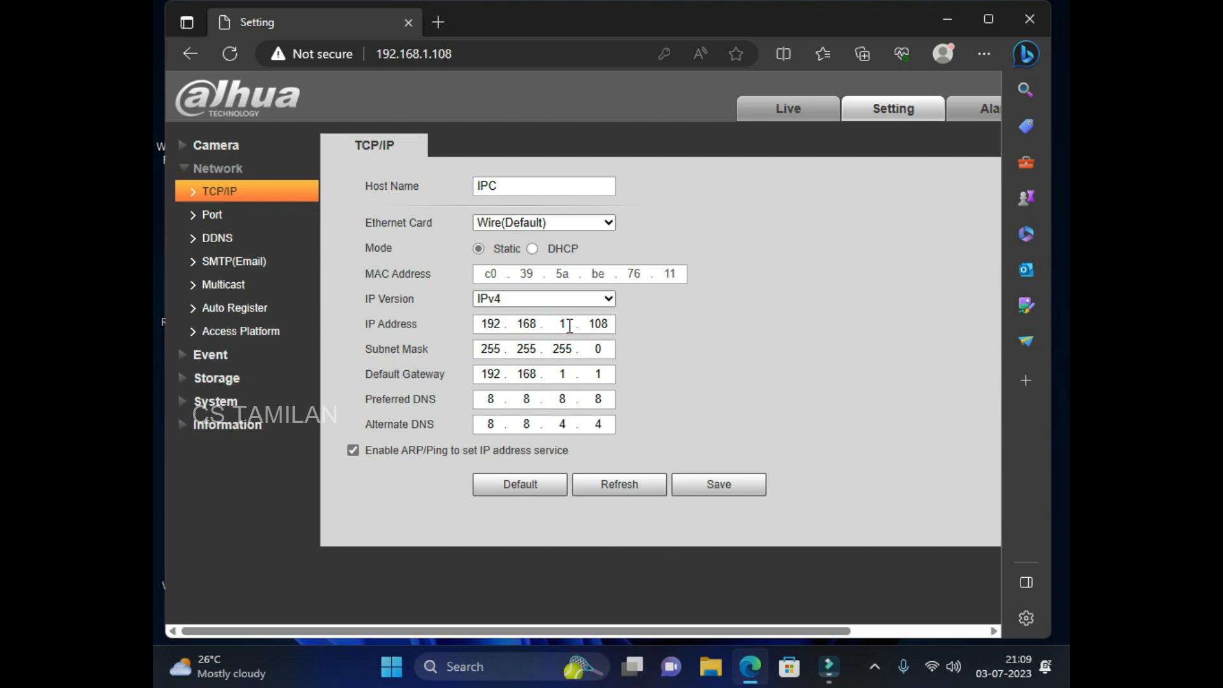
Set the IP address to 192.168.0.108 and the default gateway to 192.168.0.1, then save.
{"action": "type", "text": "0"}
{"action": "double_click", "coordinate": [607, 323]}
{"action": "left_click", "coordinate": [566, 374]}
{"action": "left_click", "coordinate": [566, 374]}
{"action": "type", "text": "0"}
{"action": "left_click", "coordinate": [674, 393]}
{"action": "left_click", "coordinate": [728, 492]}
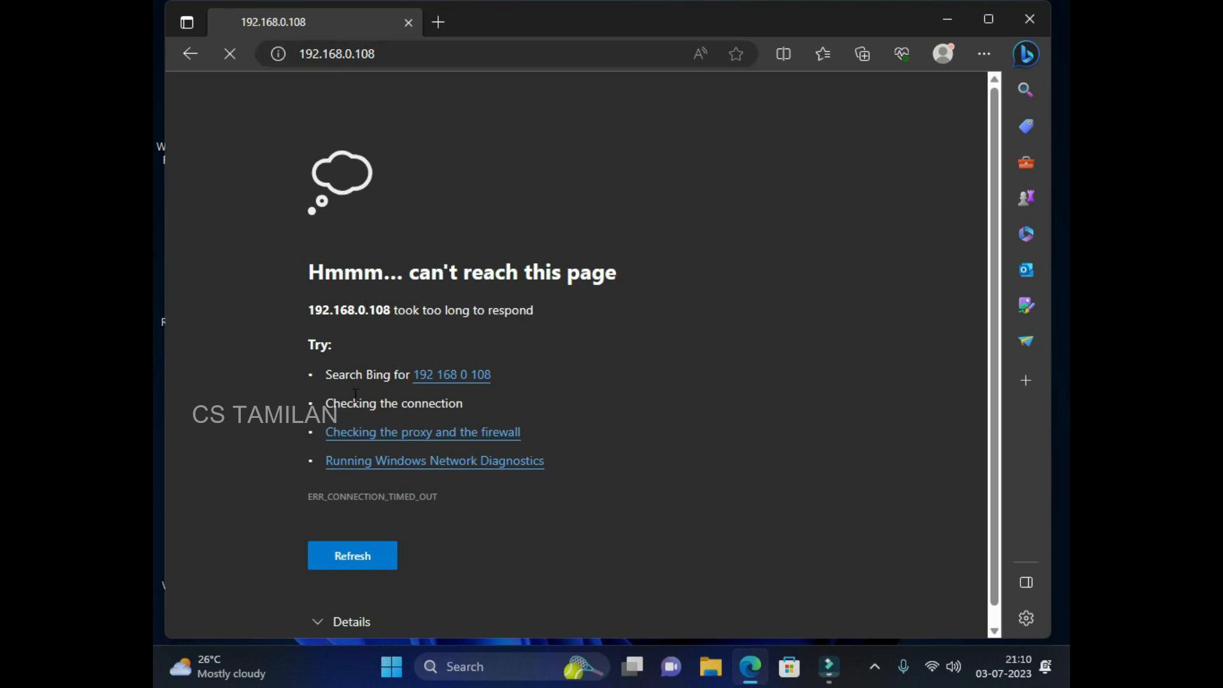
Go through Windows network and advanced network settings to the list of network adapters.
{"action": "left_click", "coordinate": [931, 667]}
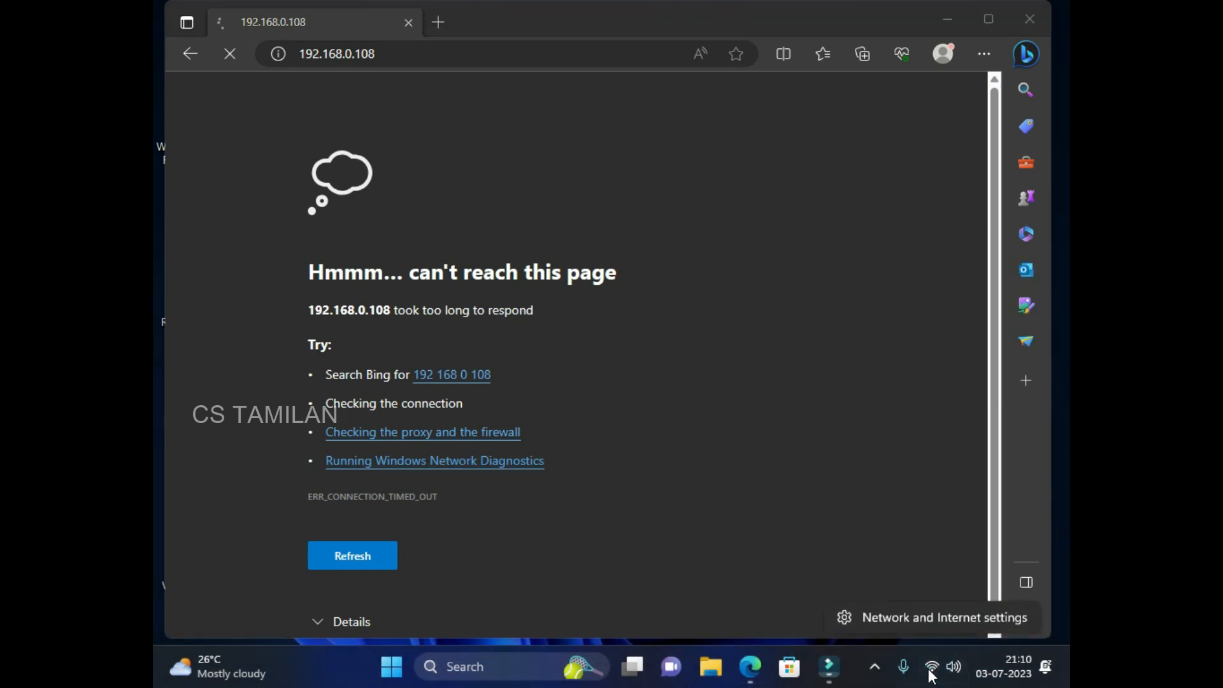
{"action": "left_click", "coordinate": [926, 619]}
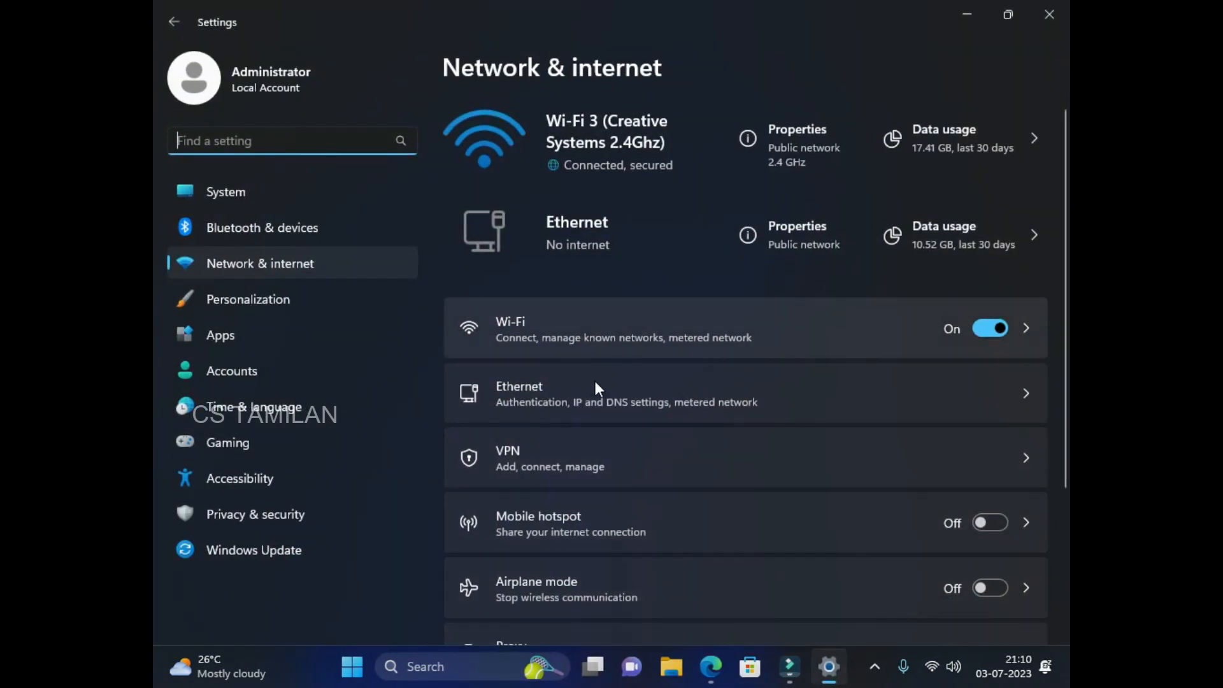
{"action": "scroll", "coordinate": [594, 356], "scroll_direction": "down", "scroll_amount": 3}
{"action": "left_click", "coordinate": [591, 584]}
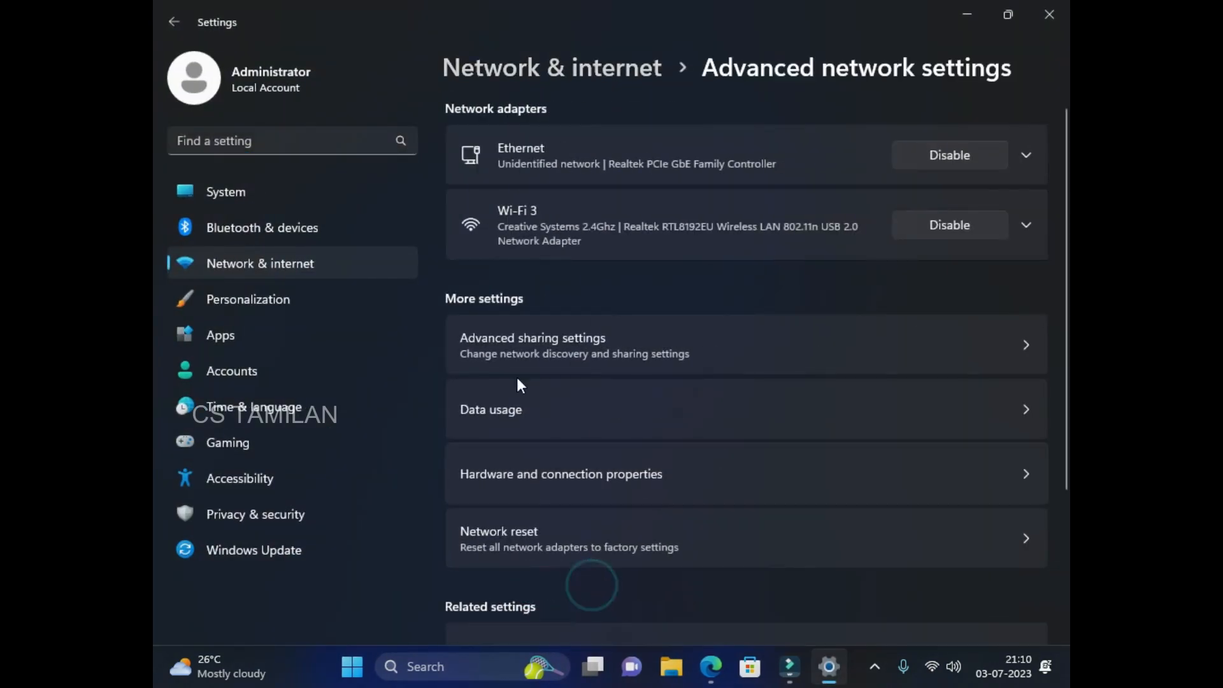
{"action": "scroll", "coordinate": [538, 463], "scroll_direction": "down", "scroll_amount": 2}
{"action": "left_click", "coordinate": [554, 450]}
Open the Ethernet adapter's IPv4 properties, then return to the browser's 192.168.0.108 error page.
{"action": "double_click", "coordinate": [213, 139]}
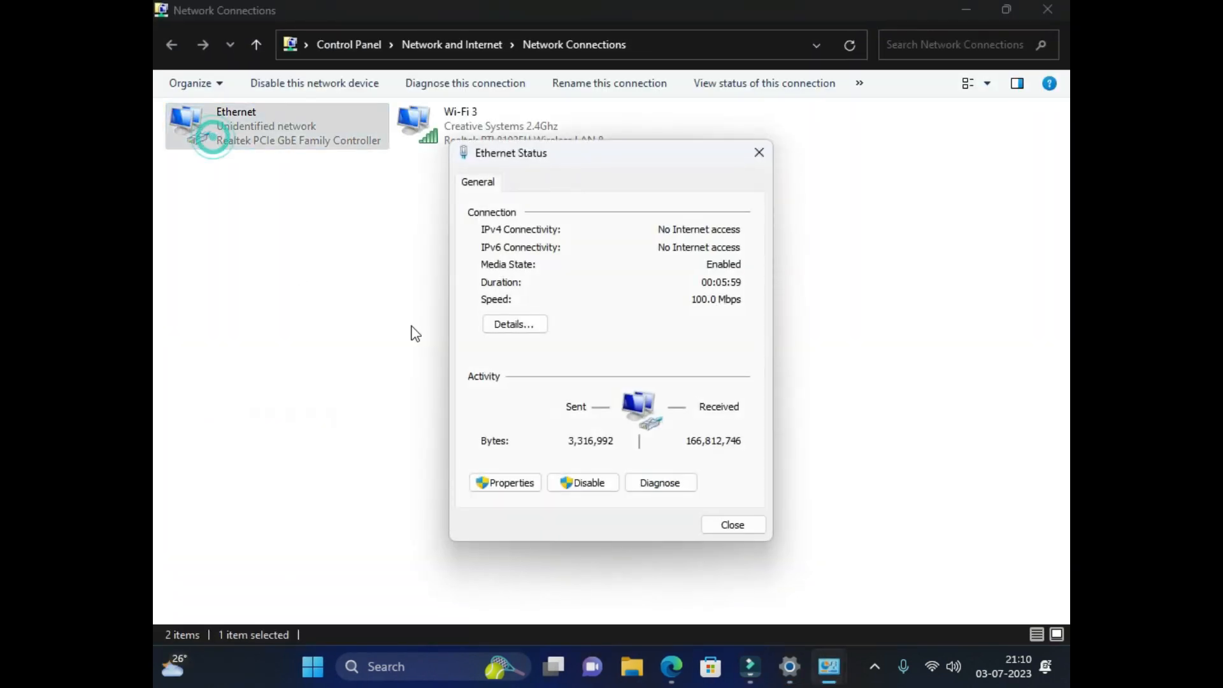
{"action": "left_click", "coordinate": [487, 482]}
{"action": "double_click", "coordinate": [621, 361]}
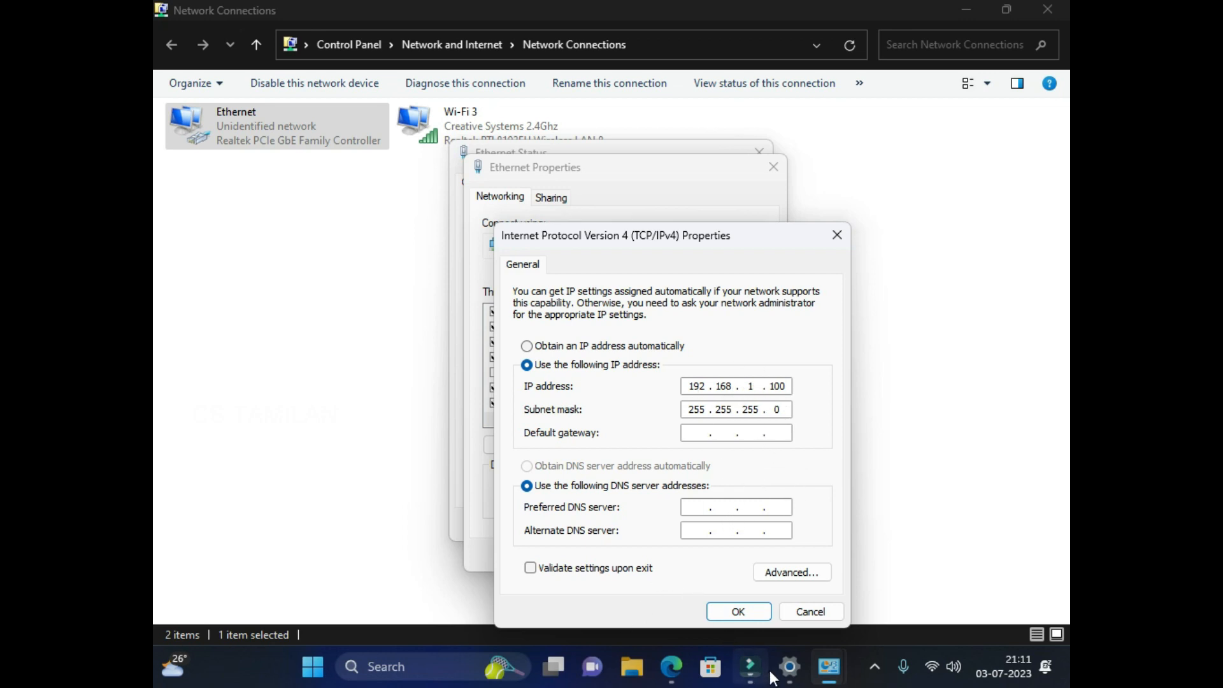
{"action": "left_click", "coordinate": [670, 668]}
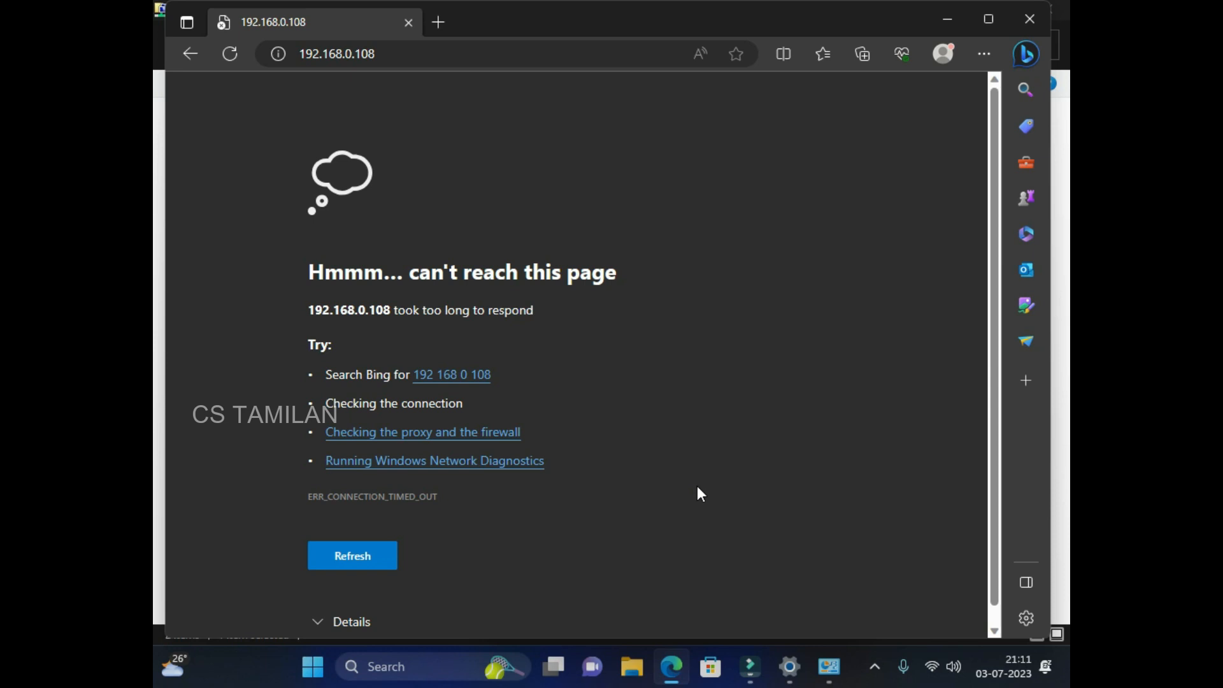
Replace the old Run command with 'ping 192.168.0.108 -t' and start the continuous ping.
{"action": "key", "text": "super+r"}
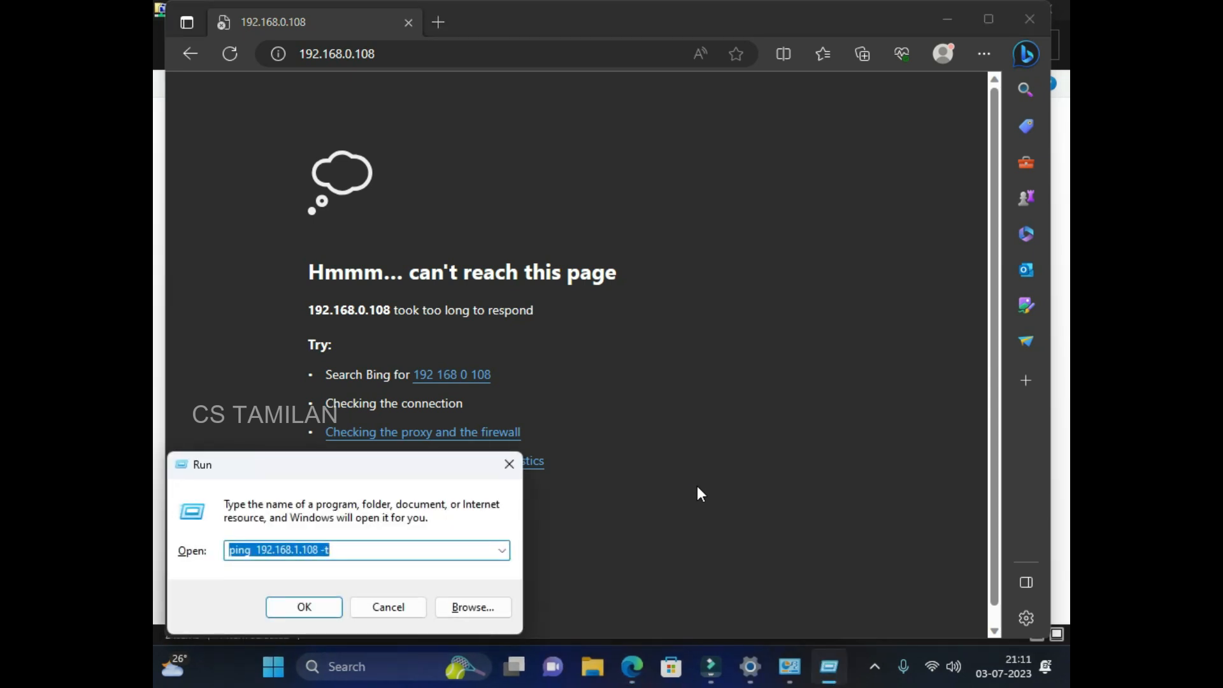
{"action": "key", "text": "Right"}
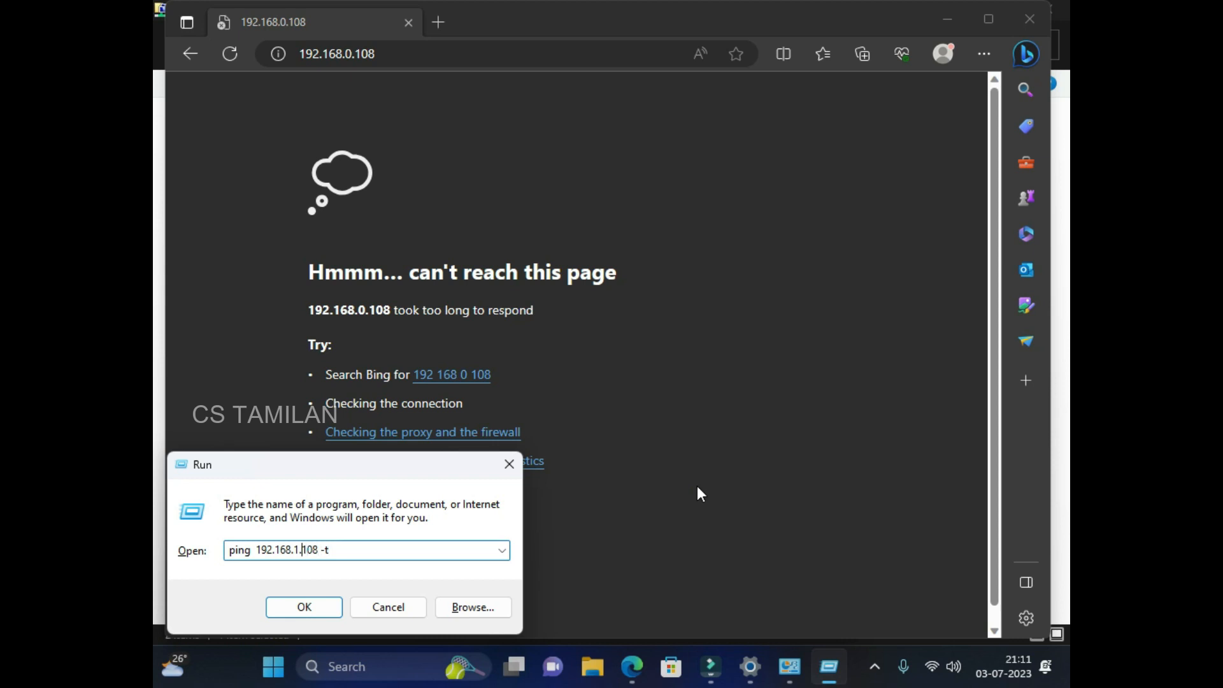
{"action": "key", "text": "End"}
{"action": "key", "text": "BackSpace"}
{"action": "key", "text": "BackSpace"}
{"action": "key", "text": "BackSpace"}
{"action": "key", "text": "BackSpace"}
{"action": "key", "text": "BackSpace"}
{"action": "key", "text": "BackSpace"}
{"action": "key", "text": "BackSpace"}
{"action": "key", "text": "BackSpace"}
{"action": "key", "text": "BackSpace"}
{"action": "key", "text": "BackSpace"}
{"action": "key", "text": "BackSpace"}
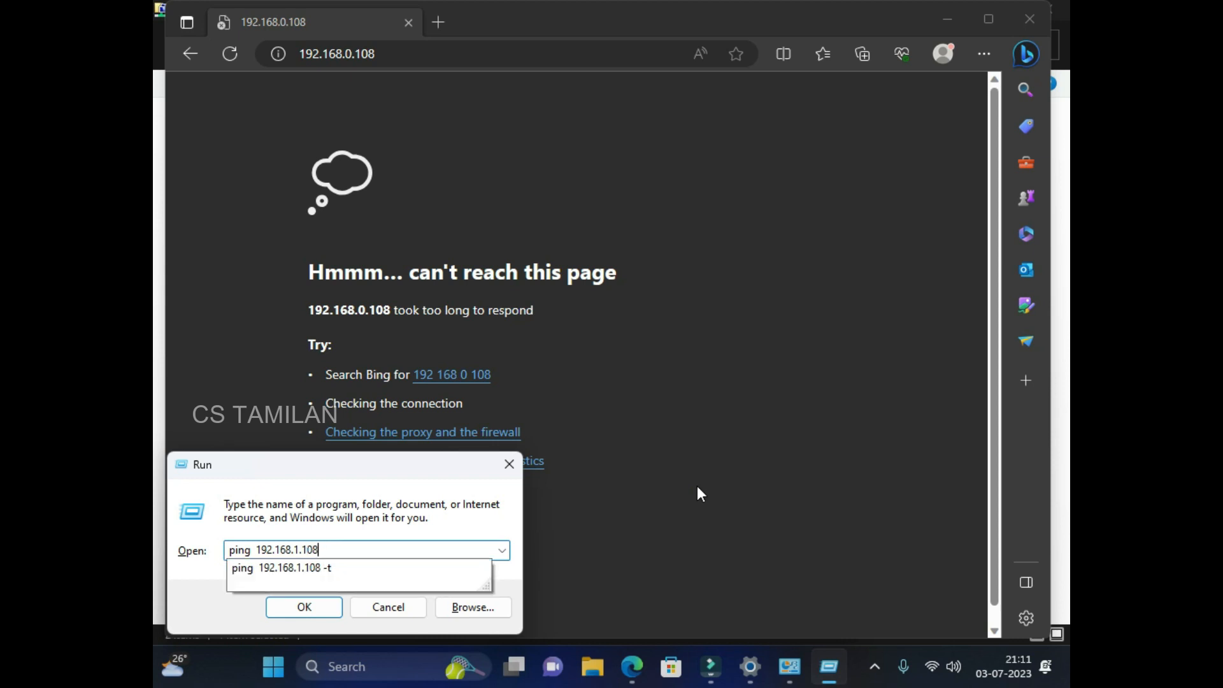
{"action": "key", "text": "BackSpace"}
{"action": "key", "text": "BackSpace"}
{"action": "key", "text": "BackSpace"}
{"action": "key", "text": "BackSpace"}
{"action": "key", "text": "BackSpace"}
{"action": "key", "text": "BackSpace"}
{"action": "key", "text": "BackSpace"}
{"action": "key", "text": "BackSpace"}
{"action": "key", "text": "BackSpace"}
{"action": "key", "text": "BackSpace"}
{"action": "key", "text": "BackSpace"}
{"action": "type", "text": "p"}
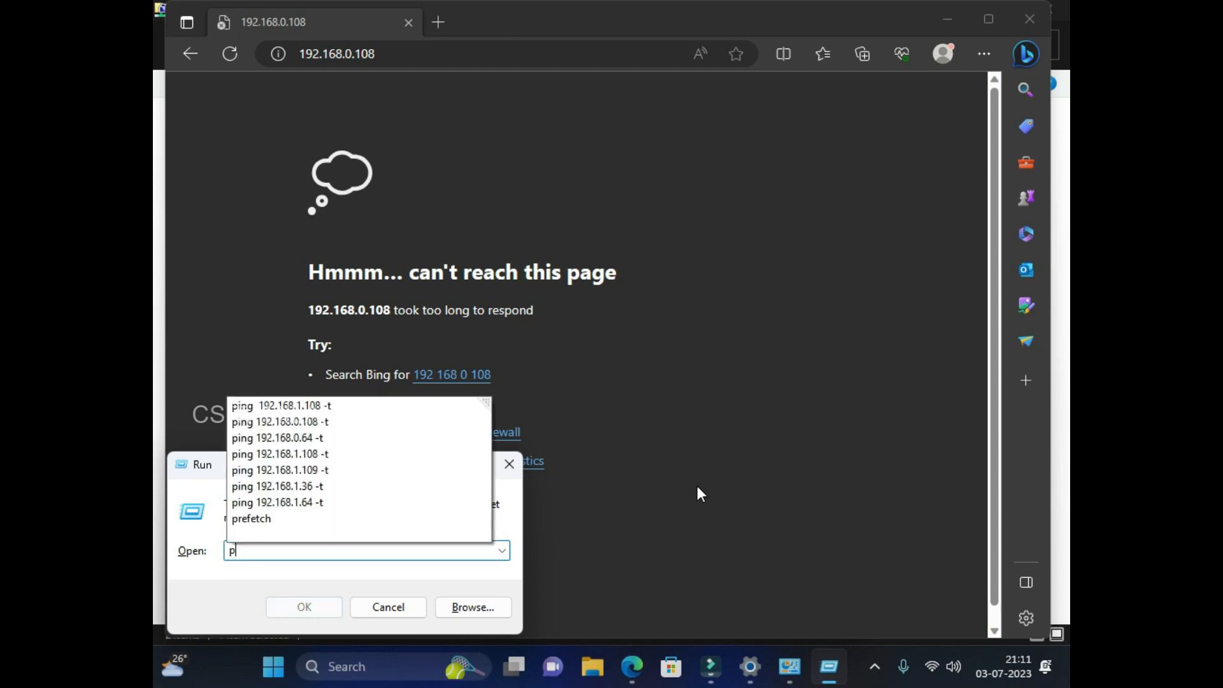
{"action": "type", "text": "ing "}
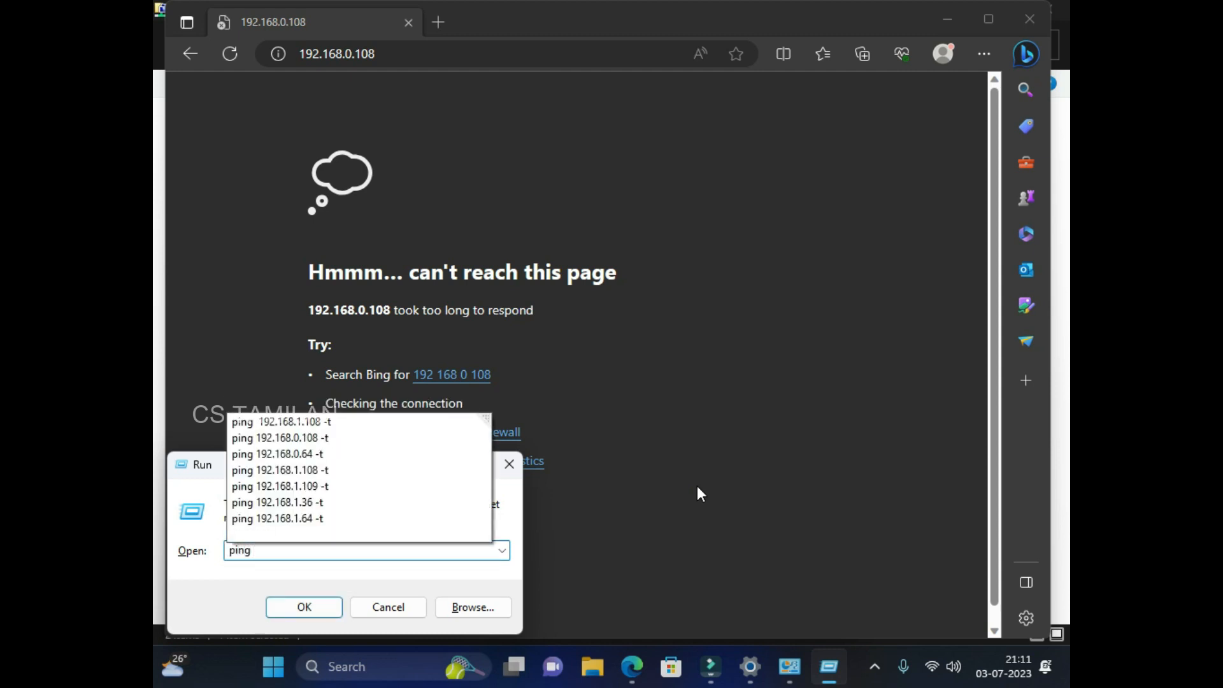
{"action": "type", "text": "192.1"}
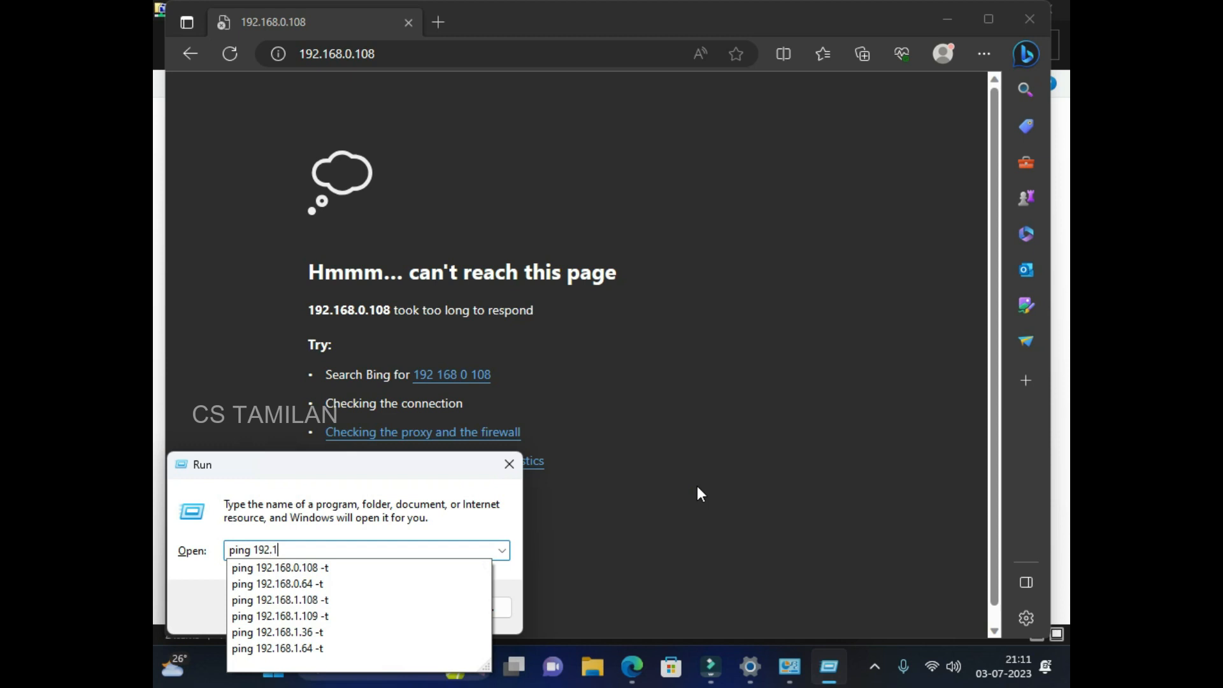
{"action": "type", "text": "68.0.108"}
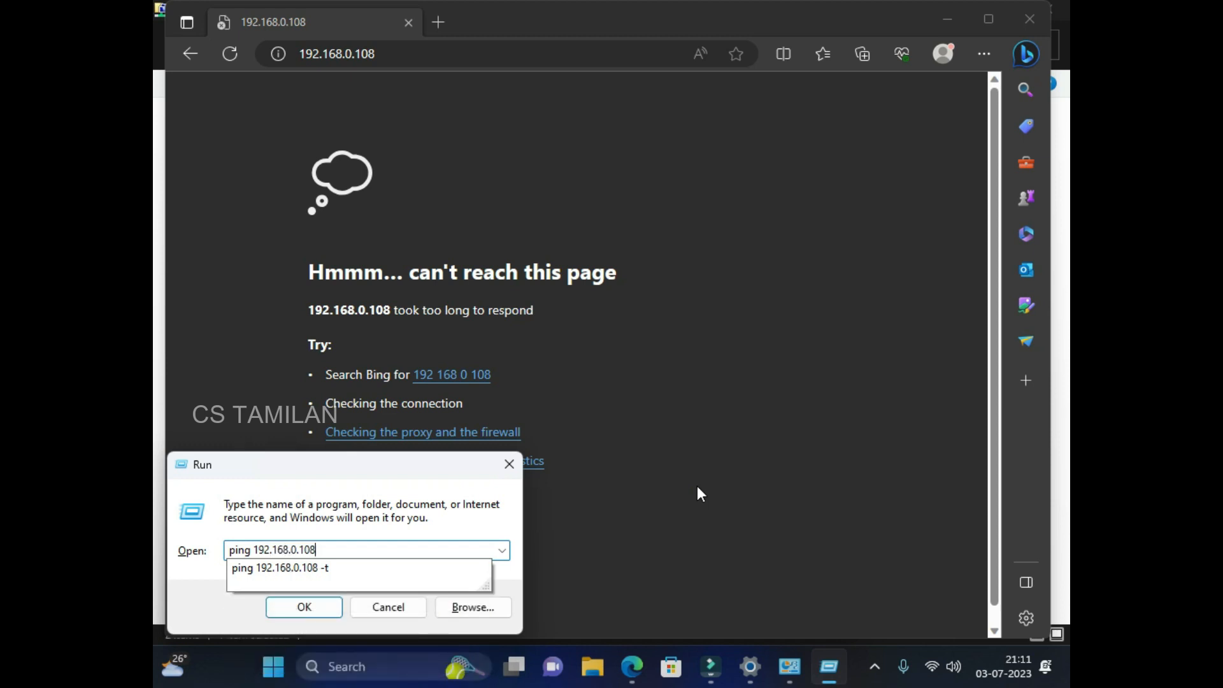
{"action": "type", "text": " -t"}
{"action": "key", "text": "Return"}
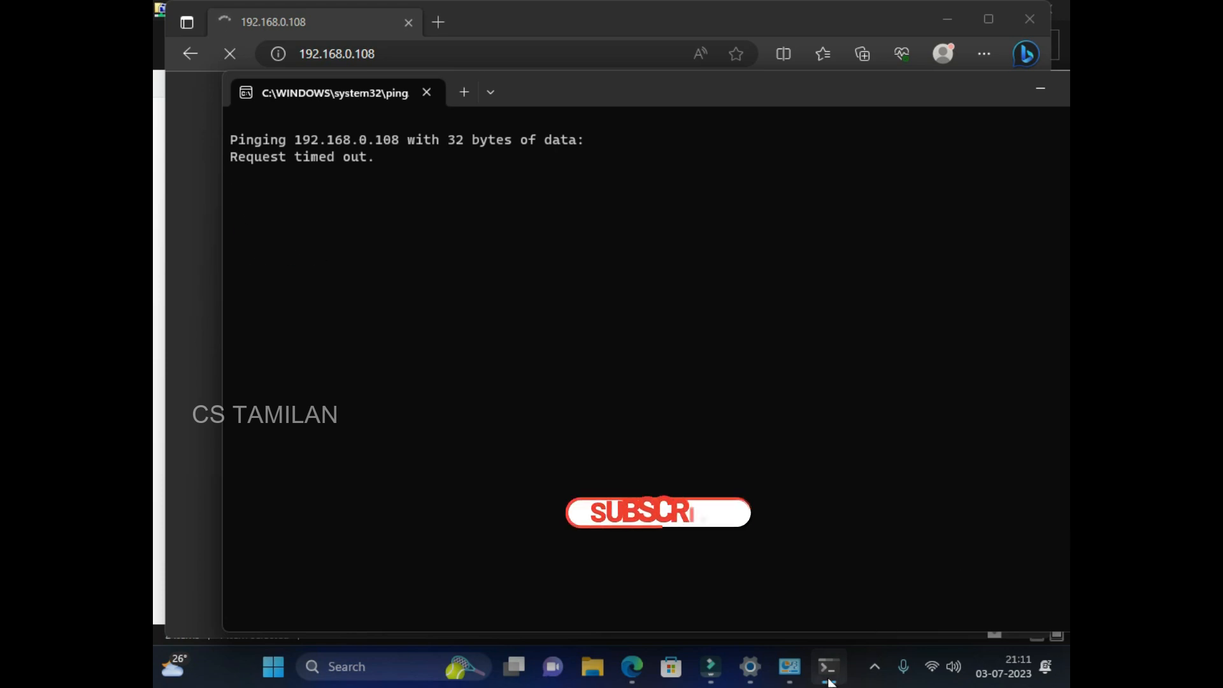
Change the PC's Ethernet IPv4 address to 192.168.0.100 and confirm with OK, OK and Close.
{"action": "mouse_move", "coordinate": [802, 677]}
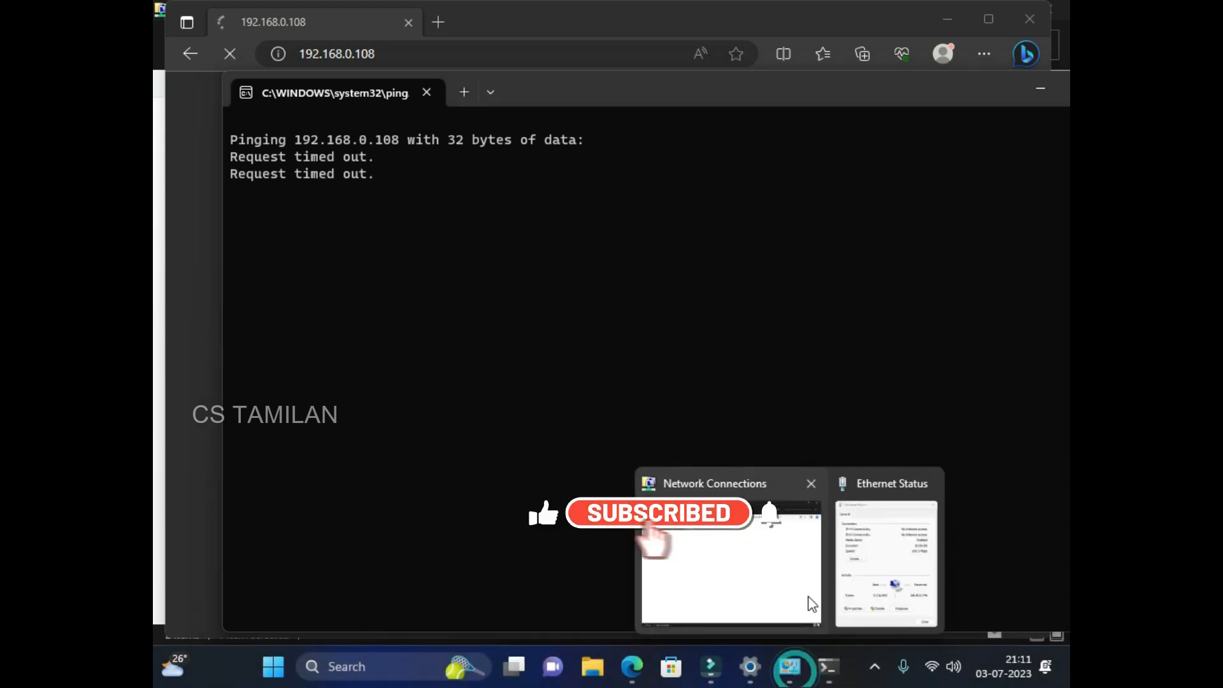
{"action": "left_click", "coordinate": [878, 575]}
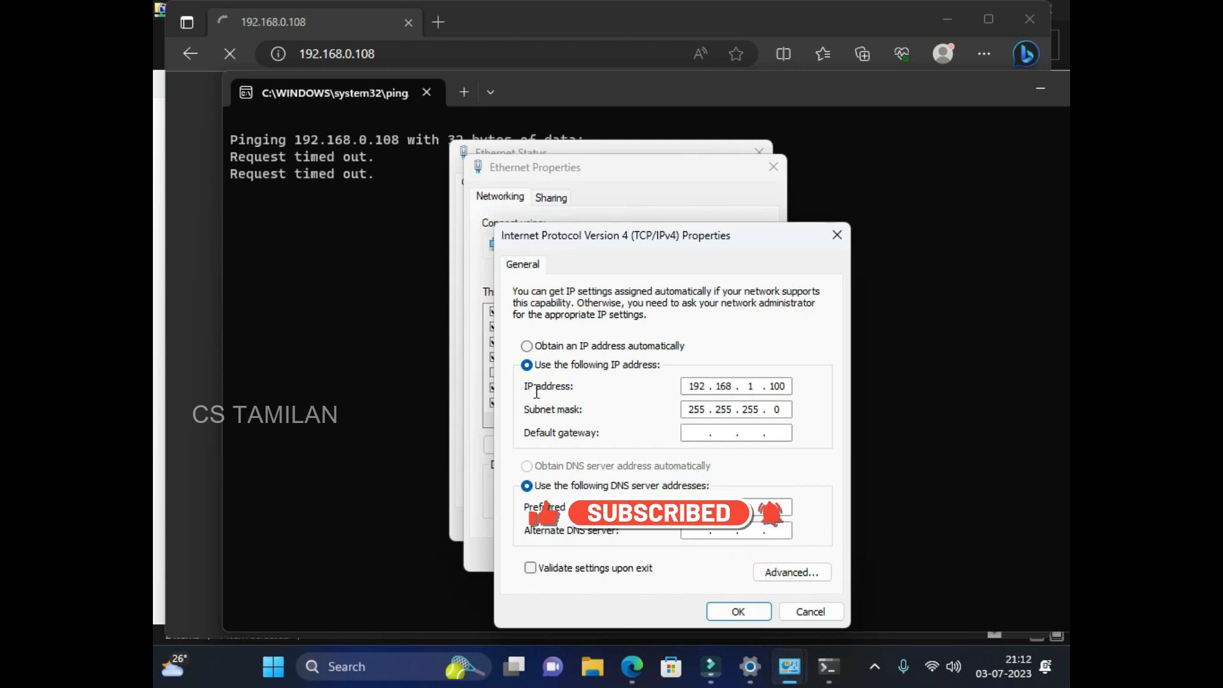
{"action": "left_click", "coordinate": [760, 385]}
{"action": "key", "text": "BackSpace"}
{"action": "type", "text": "0"}
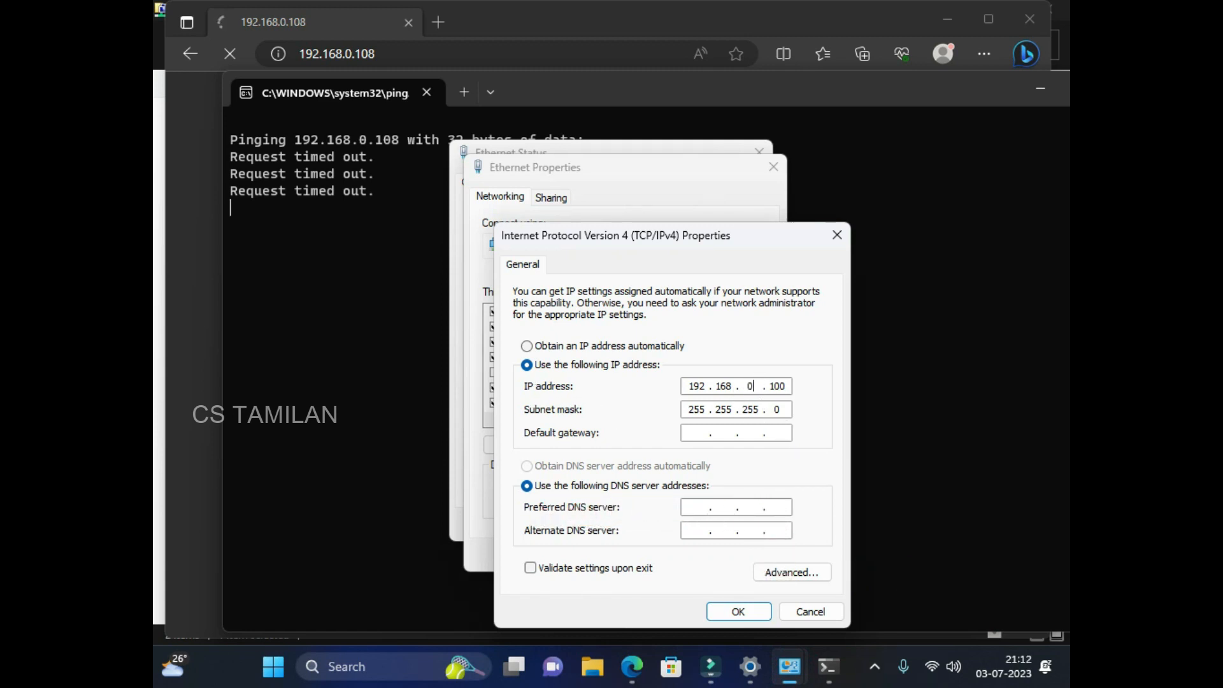
{"action": "left_click", "coordinate": [729, 613]}
{"action": "left_click", "coordinate": [676, 556]}
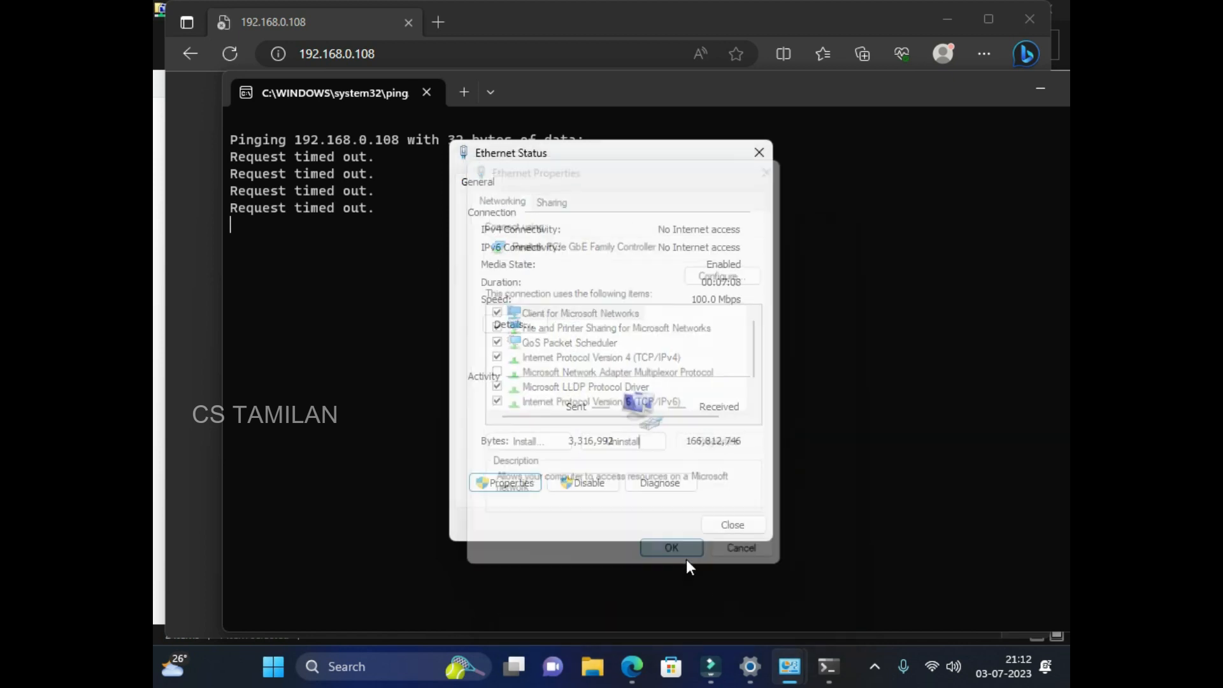
{"action": "left_click", "coordinate": [730, 522]}
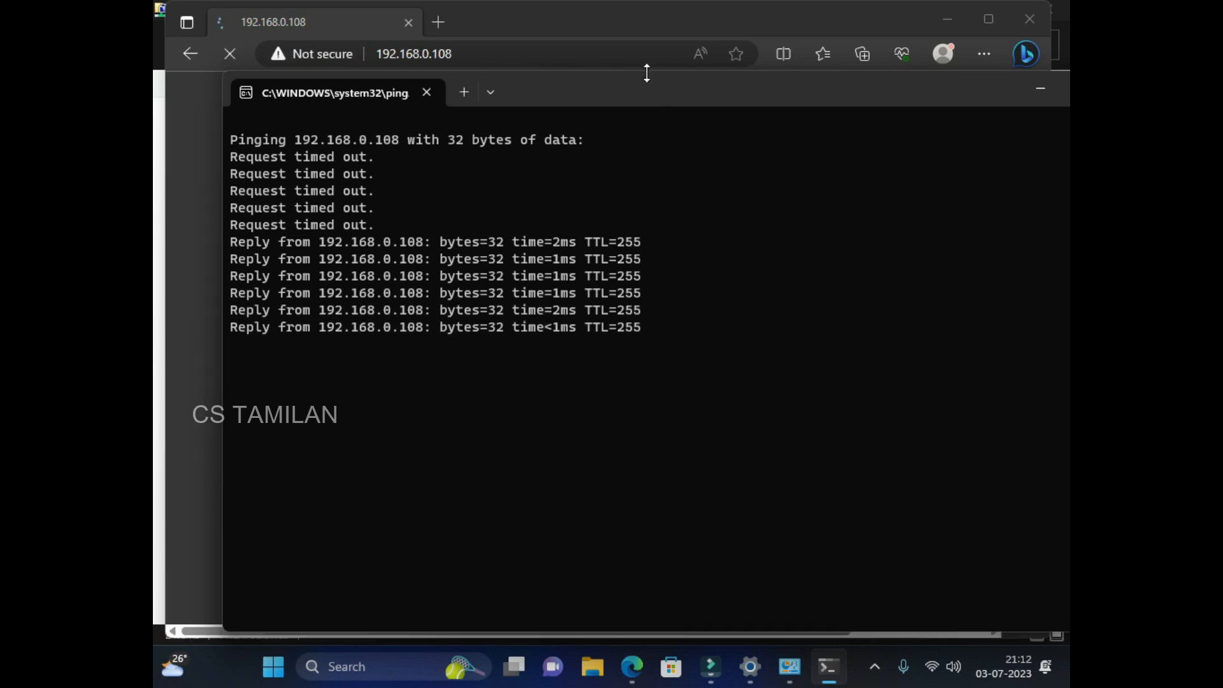
Switch to Edge, now showing the Dahua login page at 192.168.0.108.
{"action": "left_click", "coordinate": [583, 24]}
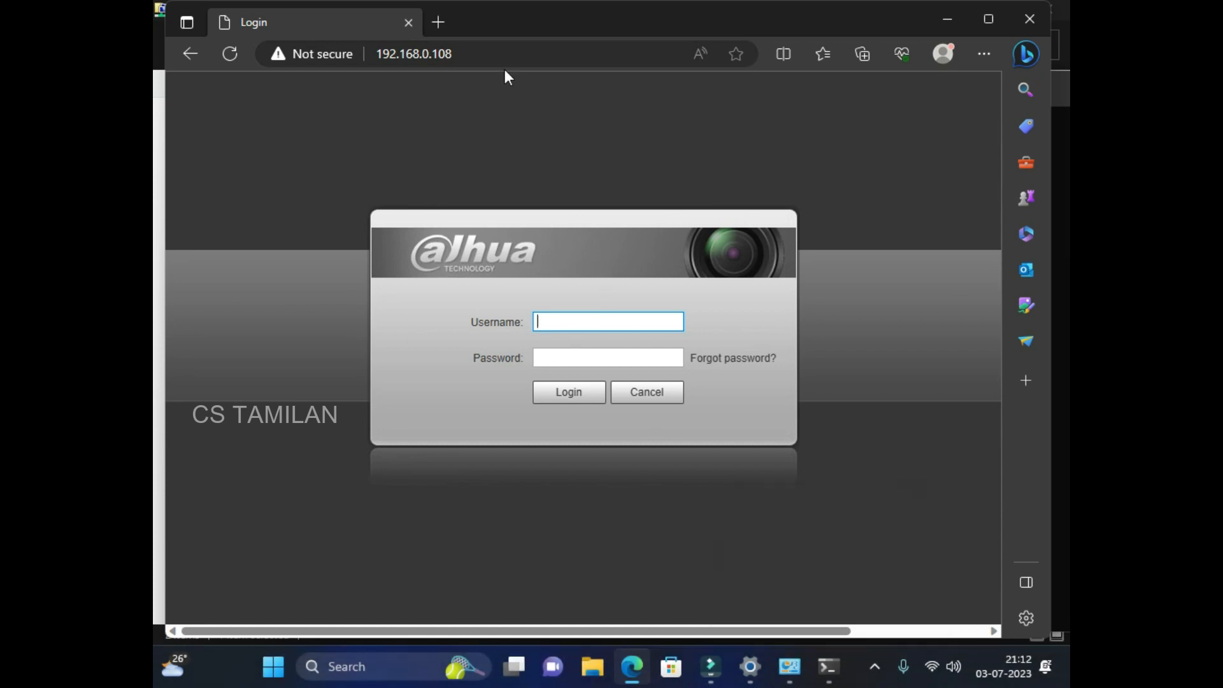
Log in at 192.168.0.108 with the camera username and password, then open the Setting pages.
{"action": "left_click", "coordinate": [551, 321]}
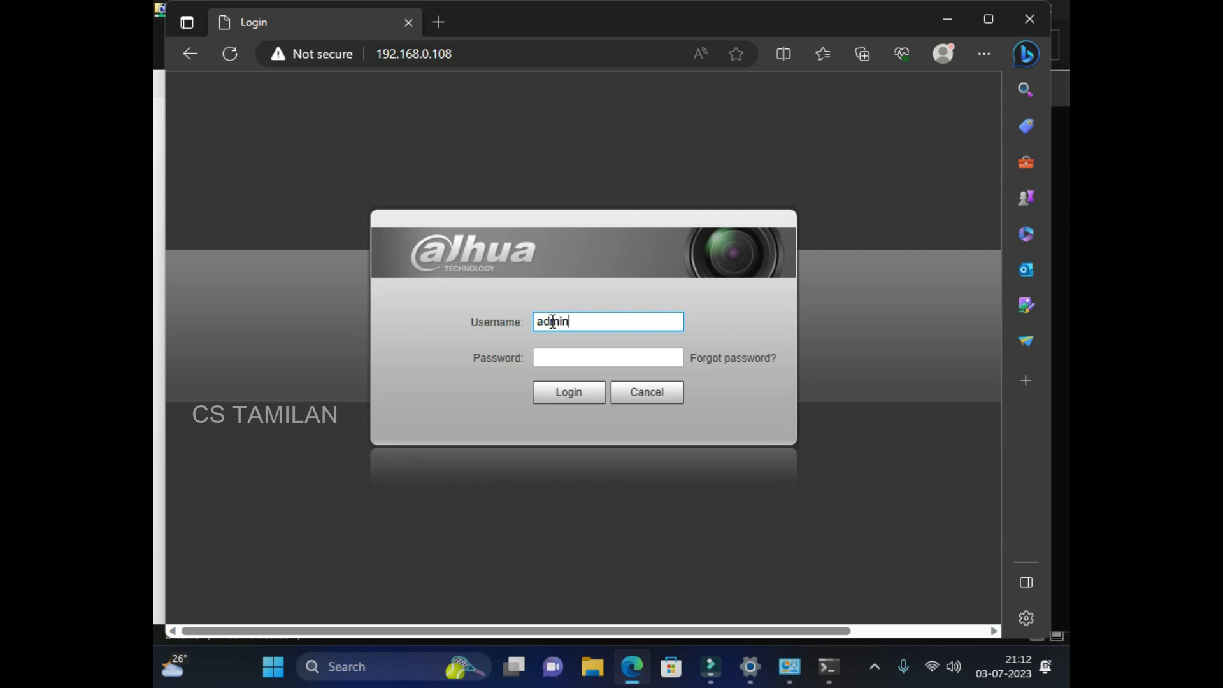
{"action": "key", "text": "Tab"}
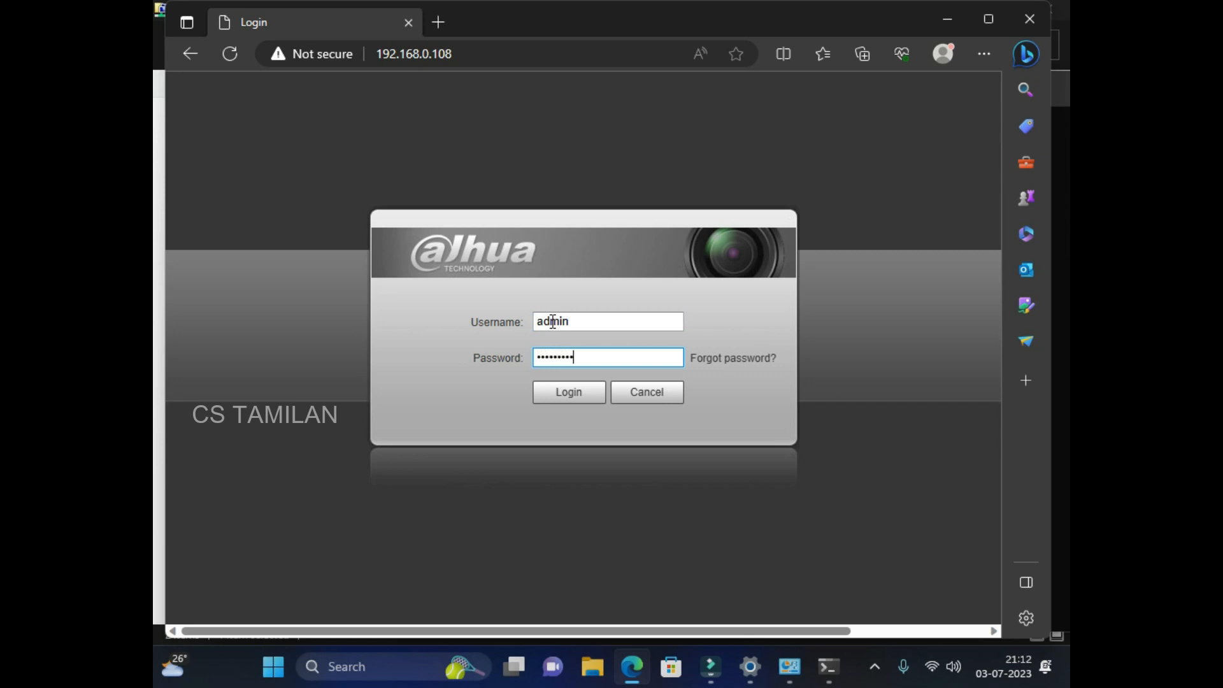
{"action": "left_click", "coordinate": [581, 398]}
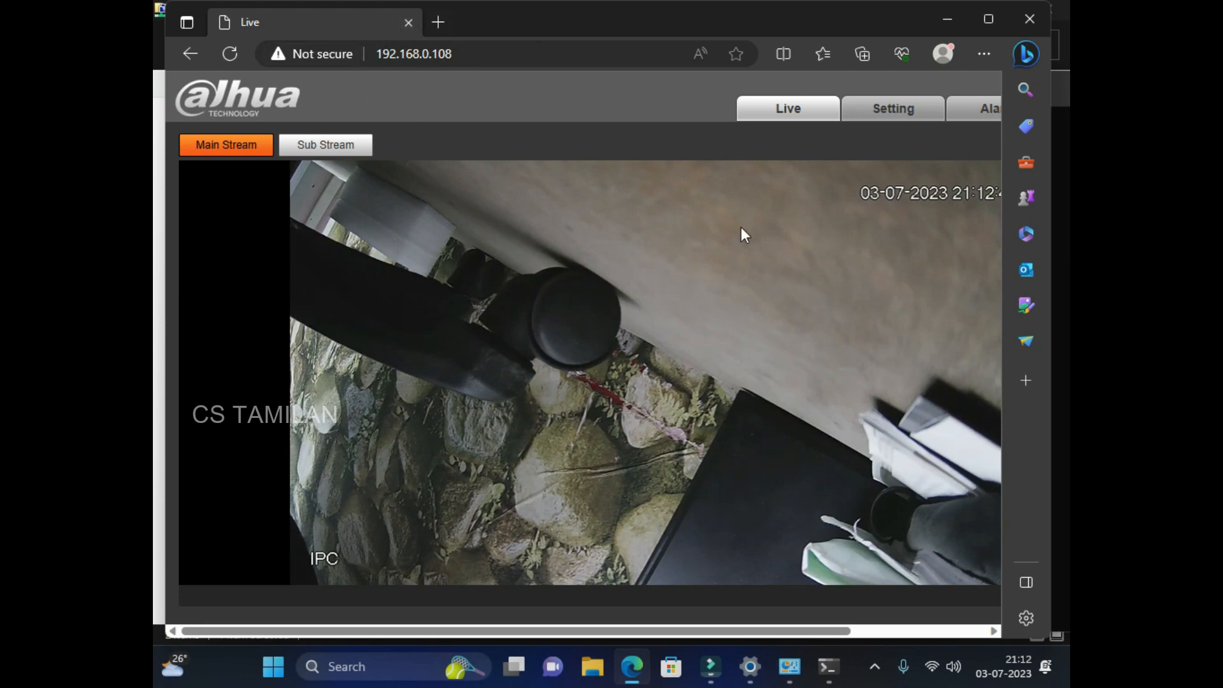
{"action": "left_click", "coordinate": [888, 114]}
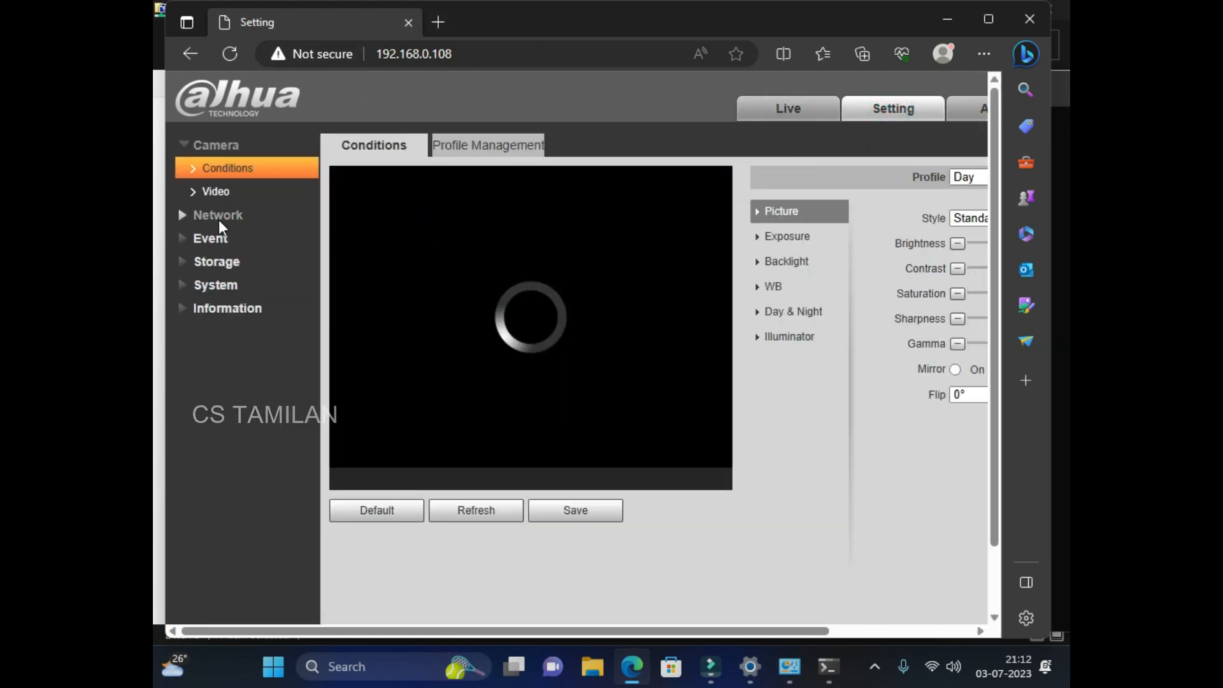
Review the Network pages: TCP/IP (static 192.168.0.108), Port, SMTP(Email), Multicast, Auto Register, Access Platform.
{"action": "left_click", "coordinate": [219, 215]}
{"action": "left_click", "coordinate": [233, 193]}
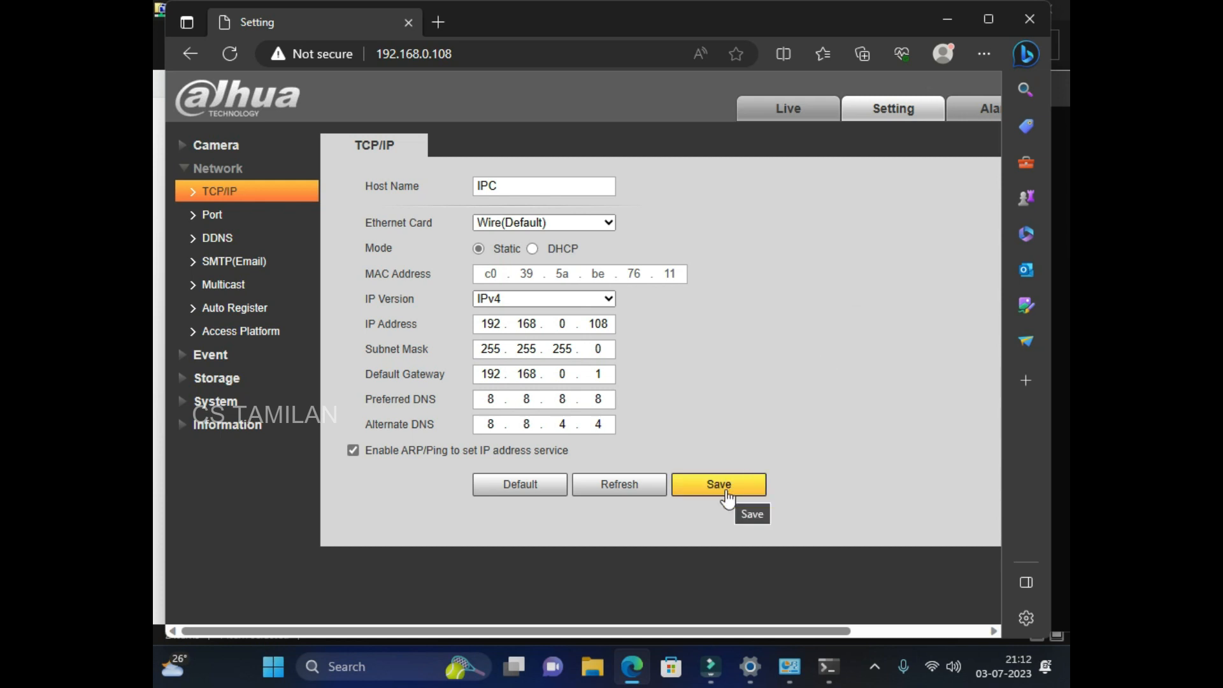
{"action": "left_click", "coordinate": [230, 220]}
{"action": "left_click", "coordinate": [240, 268]}
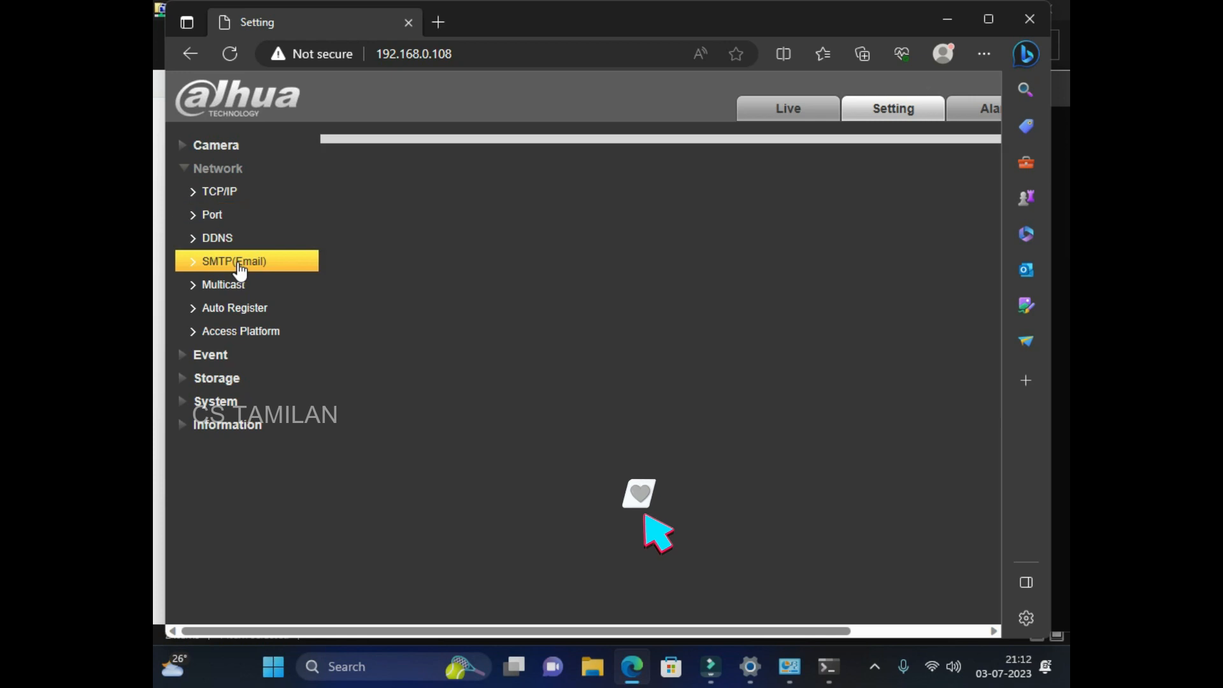
{"action": "left_click", "coordinate": [239, 286]}
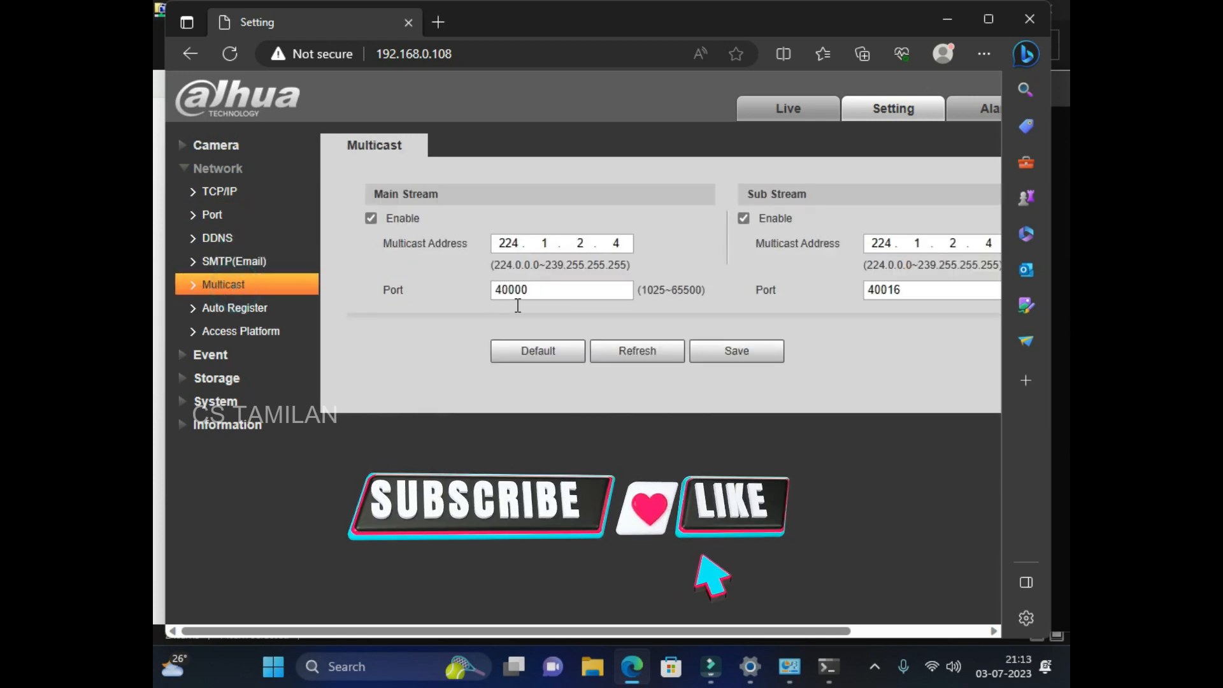
{"action": "left_click", "coordinate": [233, 309]}
{"action": "left_click", "coordinate": [225, 335]}
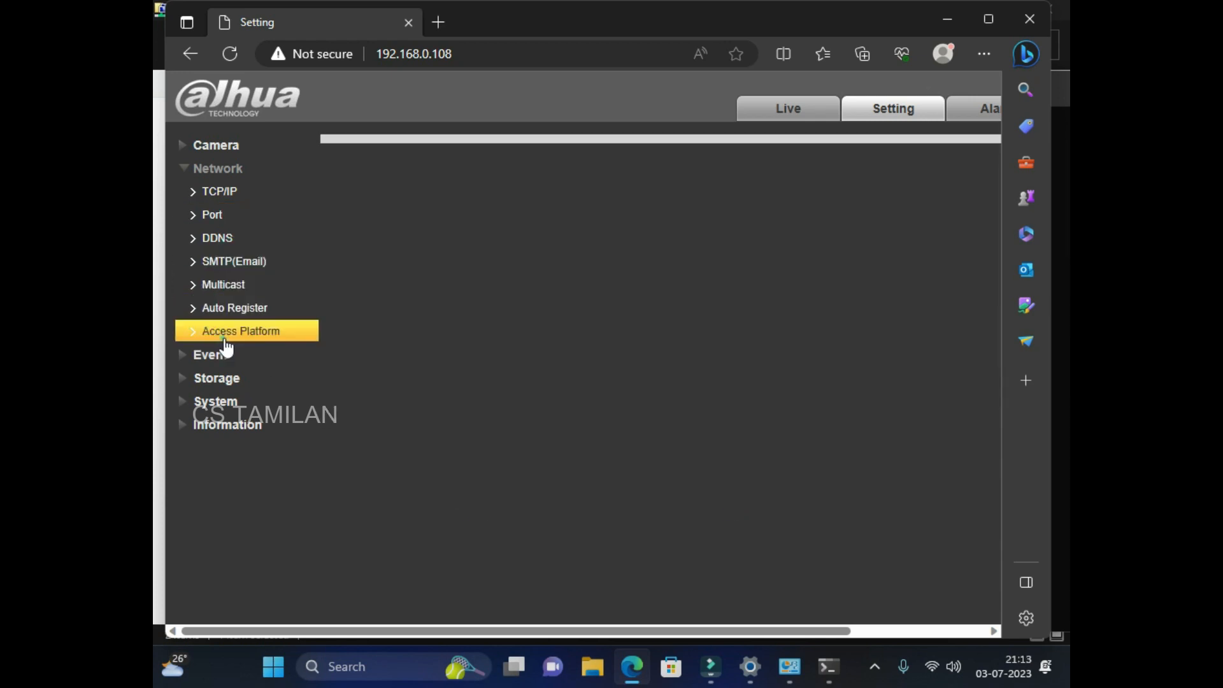
Browse the Event pages Video Detection and Abnormality, plus the Storage and Network groups.
{"action": "left_click", "coordinate": [212, 355]}
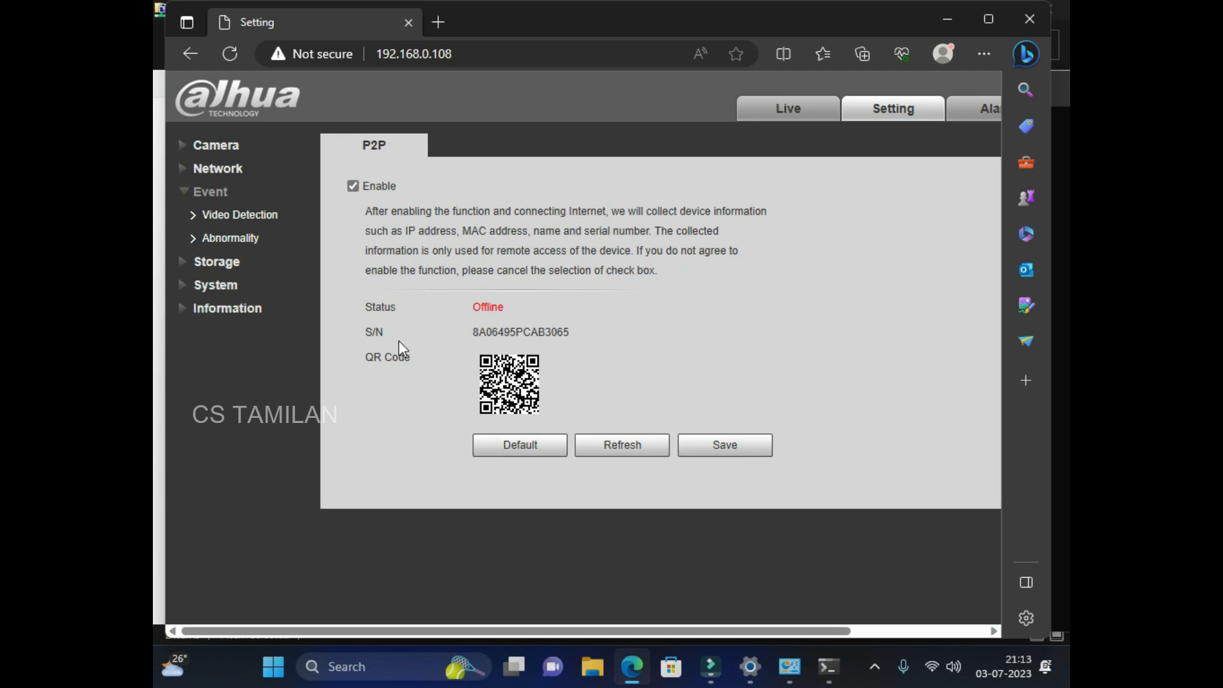
{"action": "left_click", "coordinate": [196, 214]}
{"action": "left_click", "coordinate": [193, 239]}
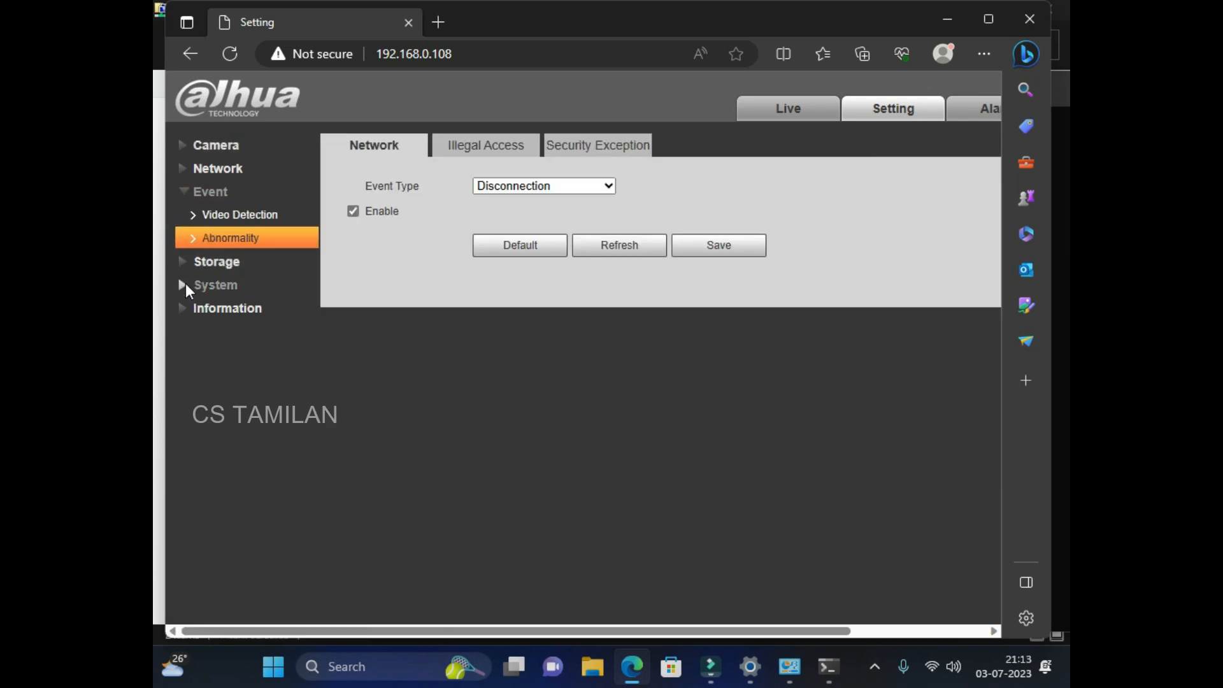
{"action": "left_click", "coordinate": [182, 262]}
{"action": "left_click", "coordinate": [181, 191]}
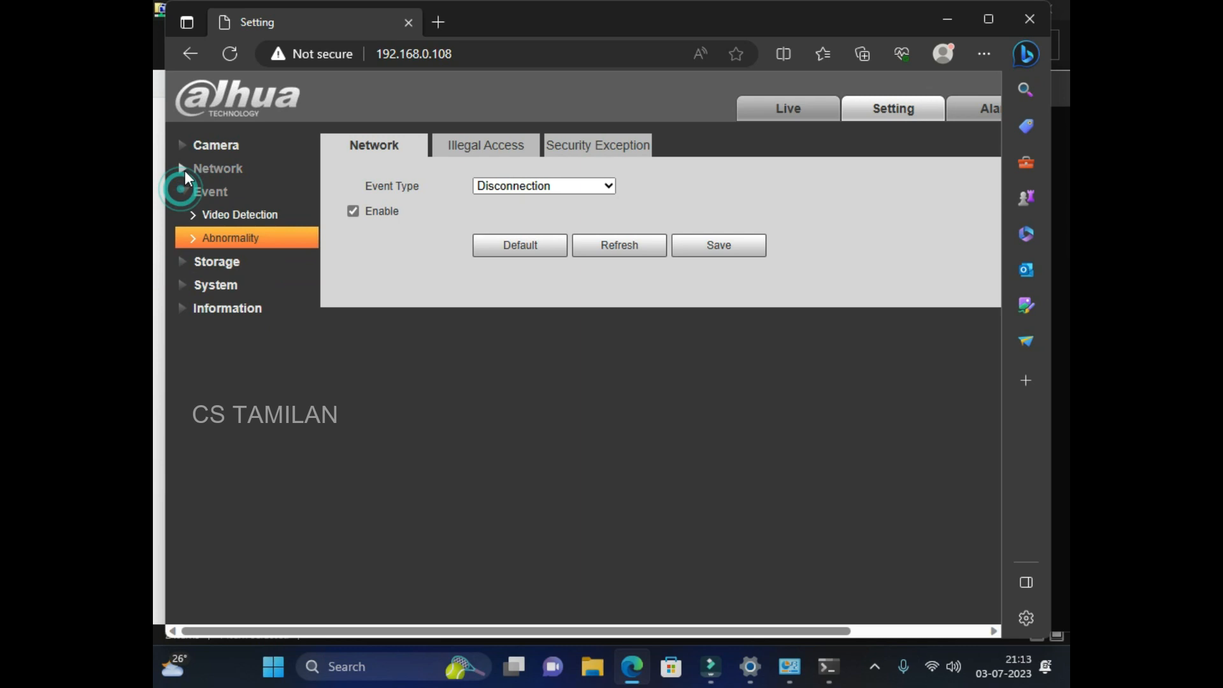
{"action": "left_click", "coordinate": [184, 168]}
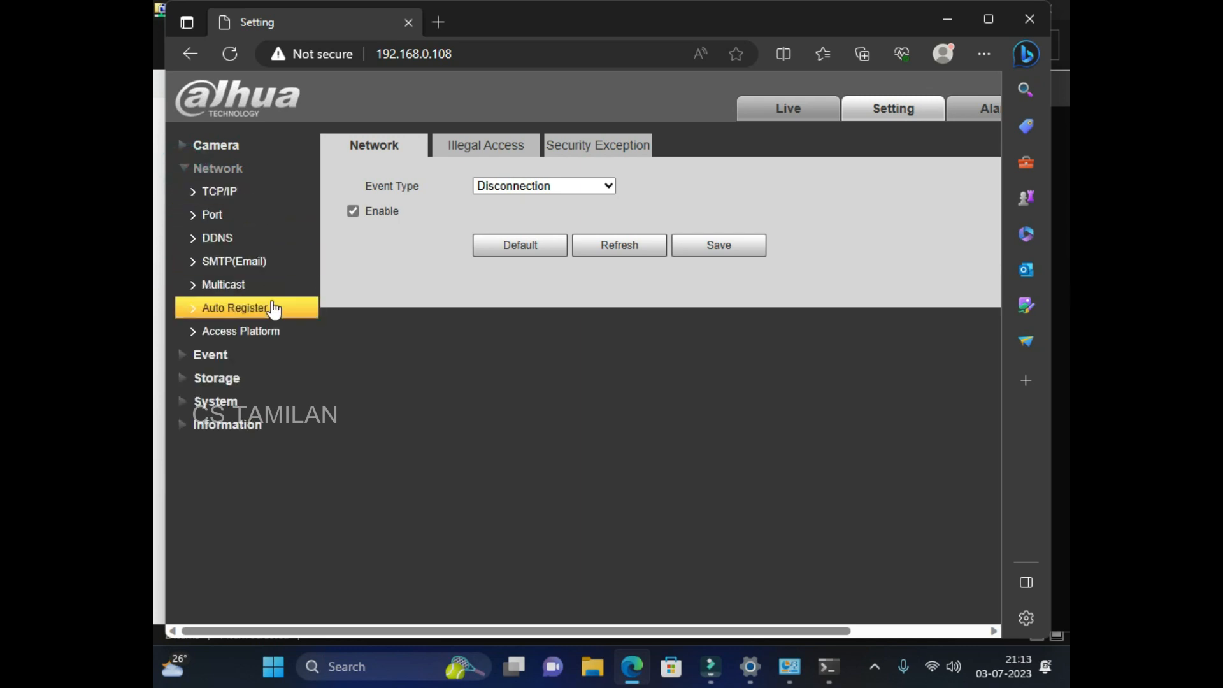